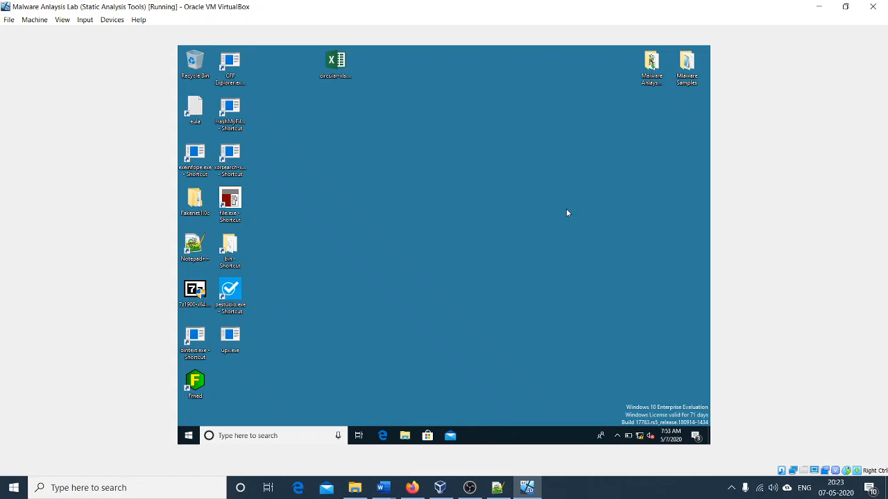
Step: Examine circular-xls..exe in Exeinfo PE for its subsystem and packer signature, and close the tool
drag(387, 131, 308, 49)
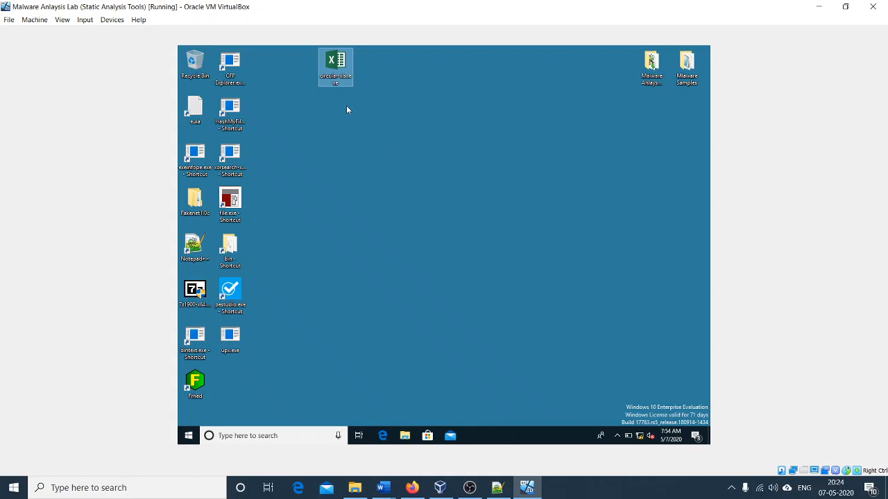
drag(339, 76, 198, 162)
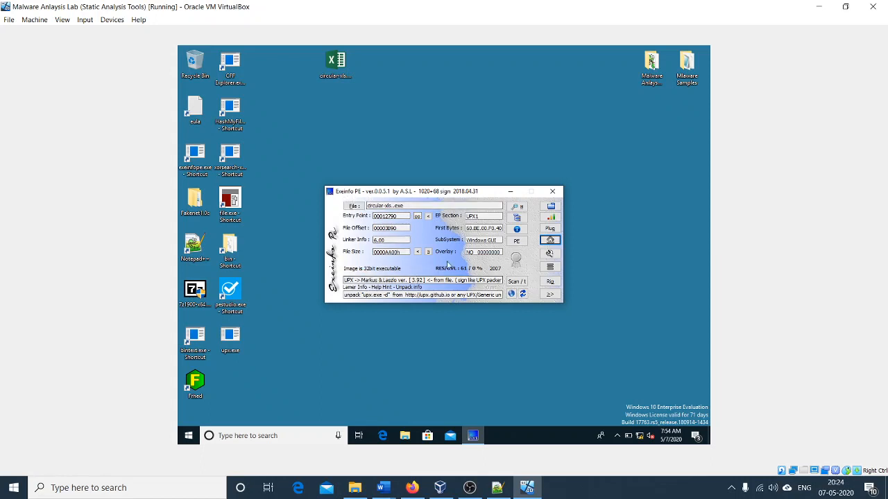
drag(499, 241, 456, 240)
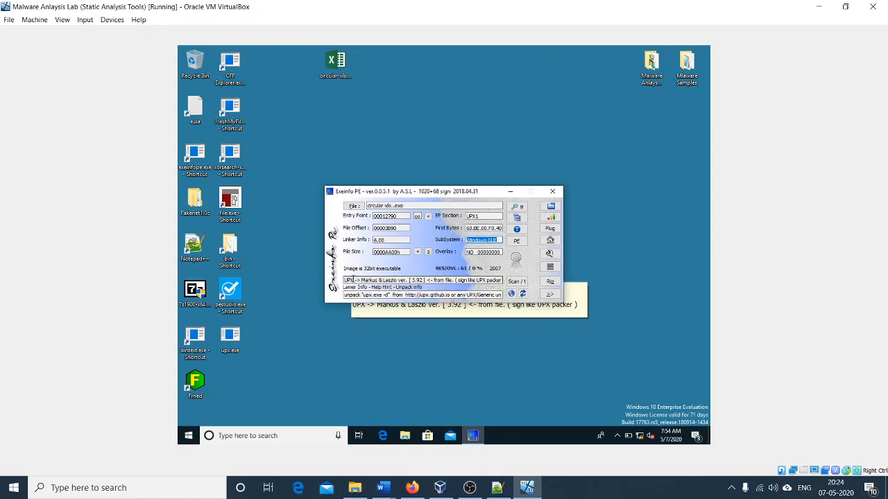
double_click(352, 279)
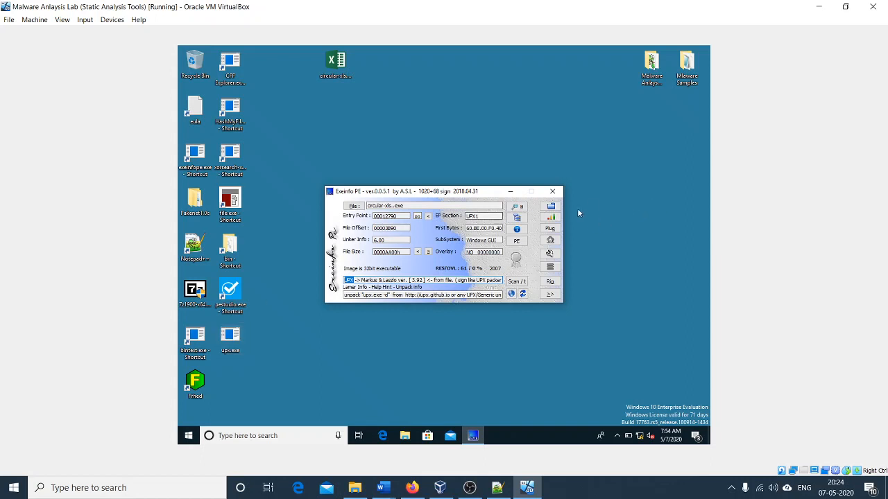
click(553, 192)
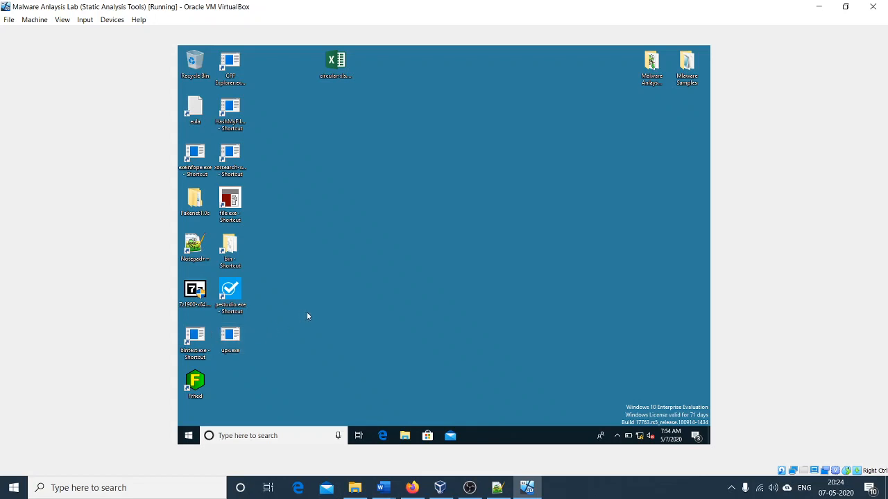
Step: Open a Command Prompt in the virtual machine and change the working directory to desktop
click(188, 436)
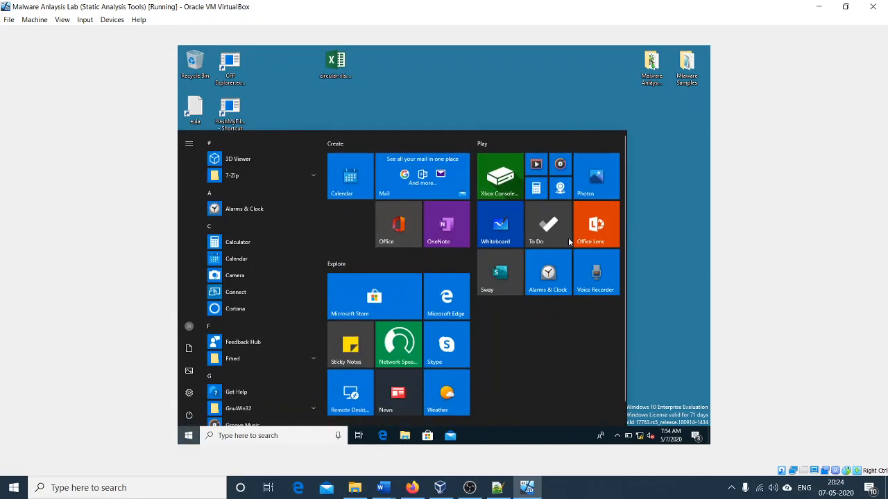
text(cmd)
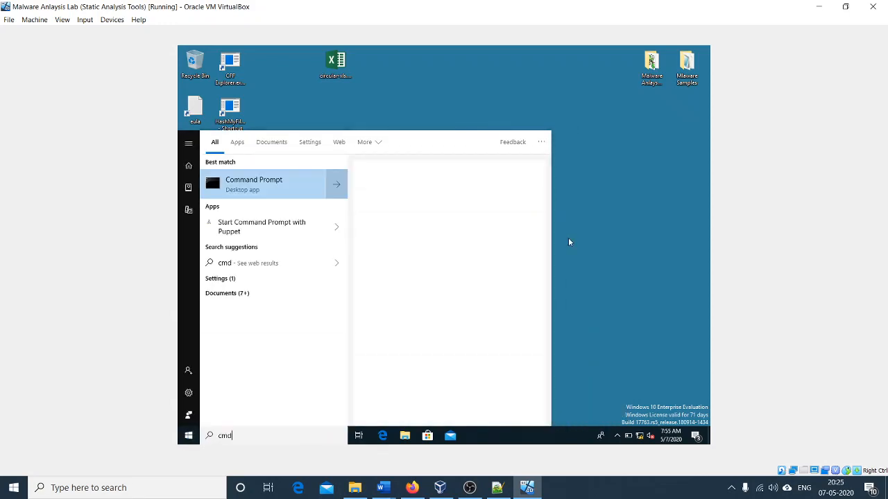
key(Return)
text(c)
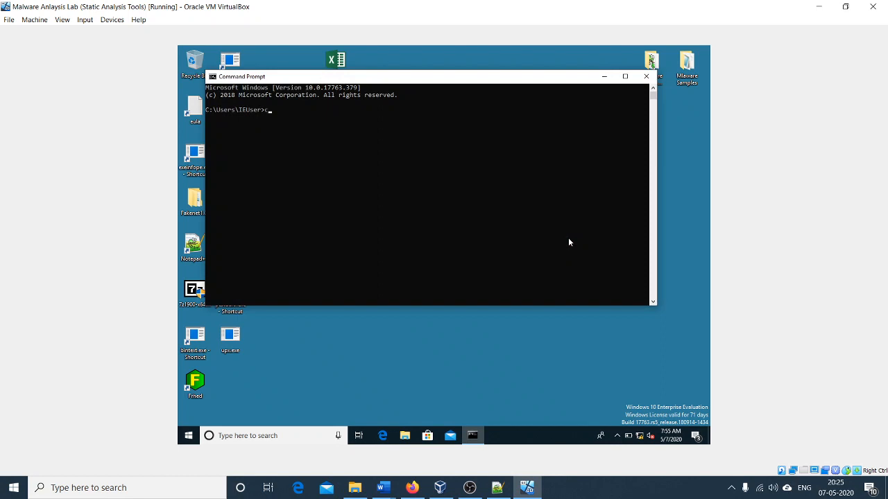
text(d desktop)
key(Return)
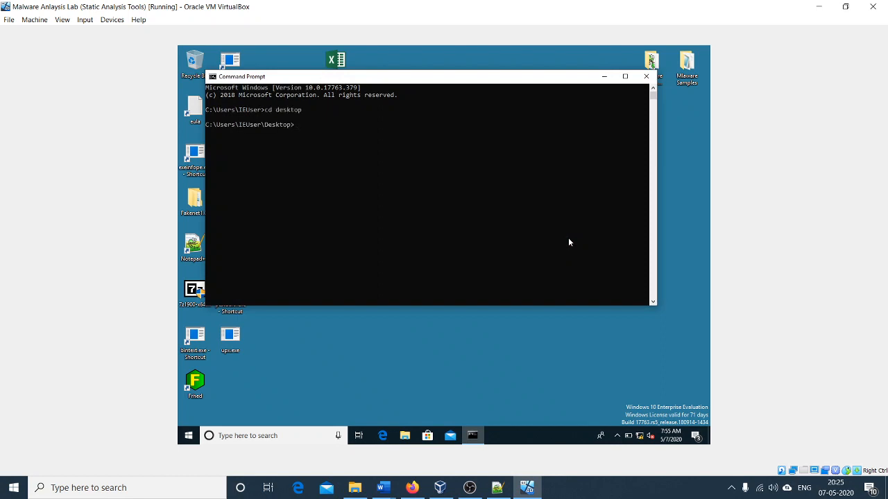
Step: List the Desktop folder's contents in the Command Prompt and display the usage help of upx
text(dir)
key(Return)
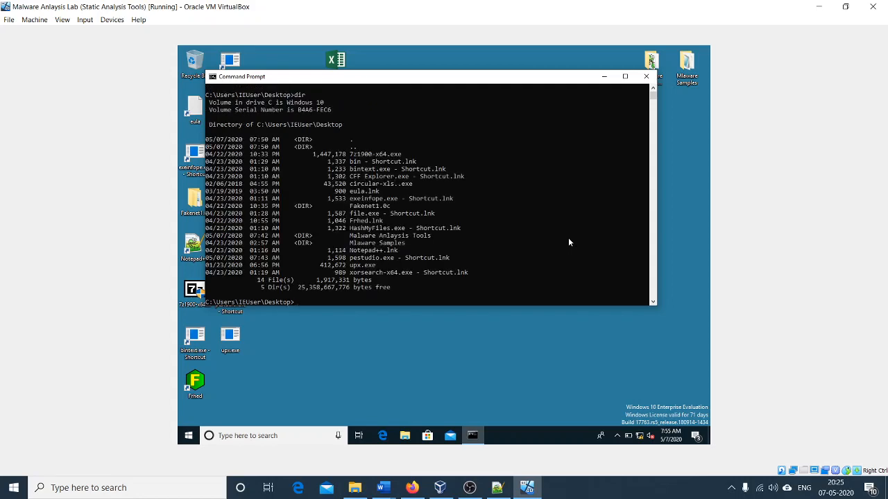
drag(461, 76, 517, 97)
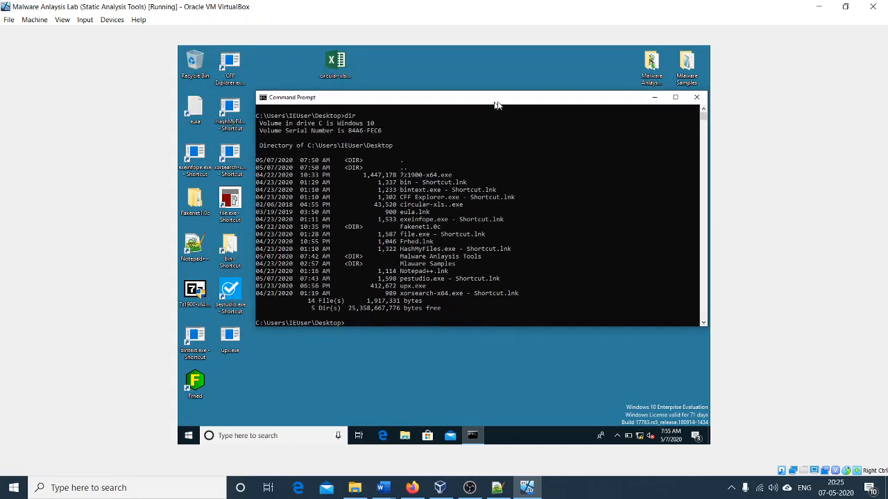
text(upx)
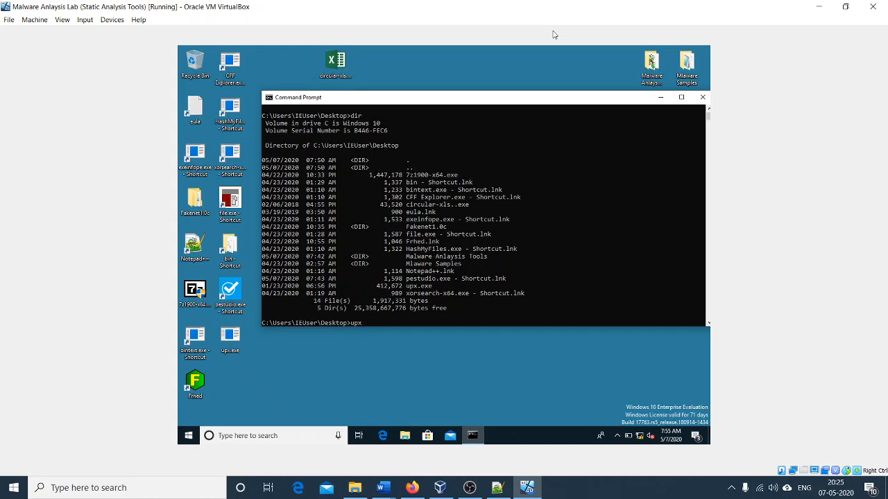
key(Return)
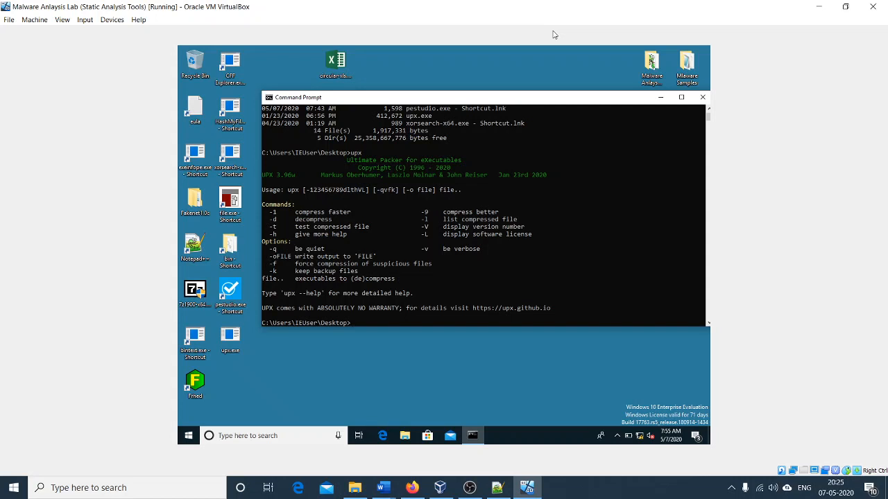
Step: Enter the start of a UPX decompress command with its output file, "upx -d -o unpacked-circular-xls.exe", without running it
text(upx -d -o unpacked-circular-xls.exe)
Step: Append the copied file name circular-xls..exe as the command's input, run the unpacking and close the Command Prompt
click(335, 72)
right_click(335, 73)
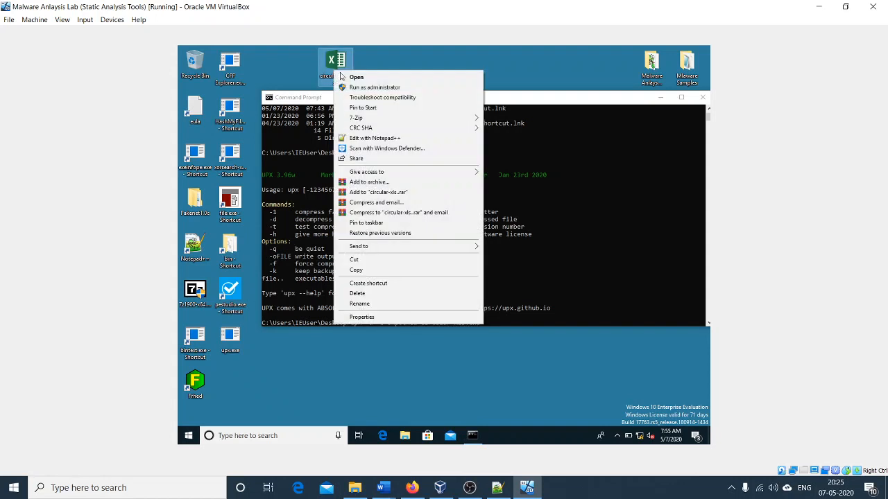
click(369, 305)
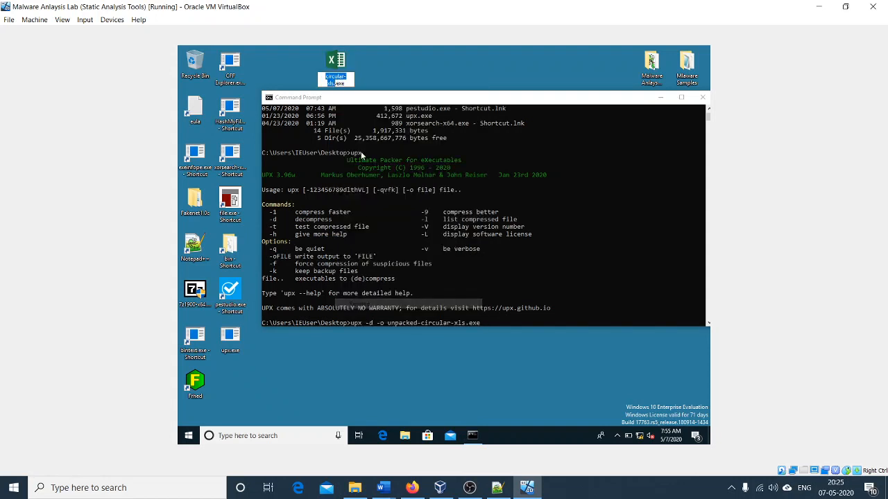
right_click(328, 77)
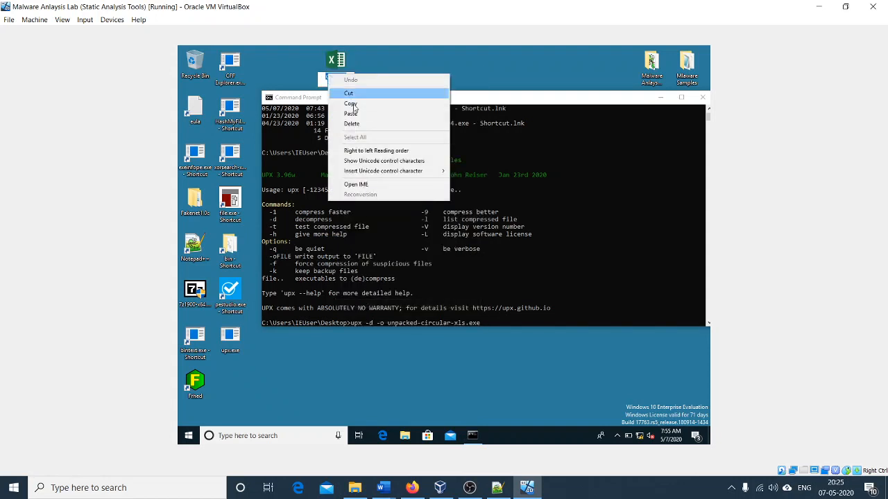
click(414, 104)
right_click(414, 104)
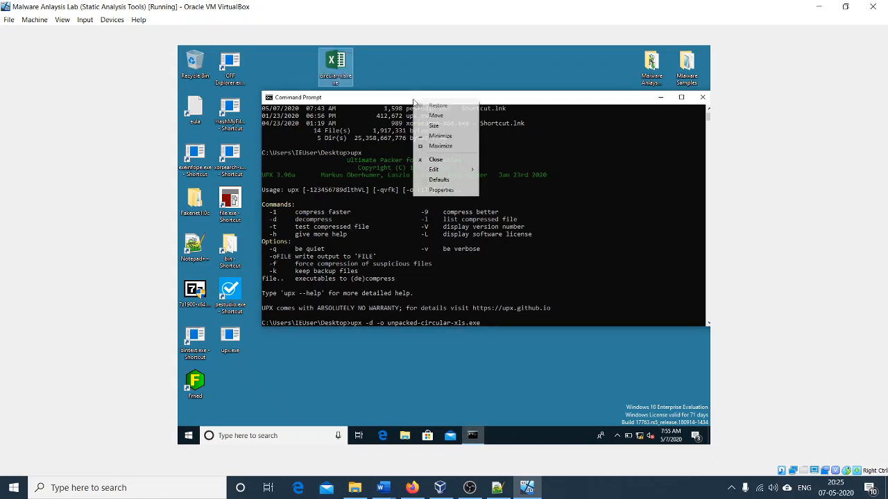
mouse_move(445, 171)
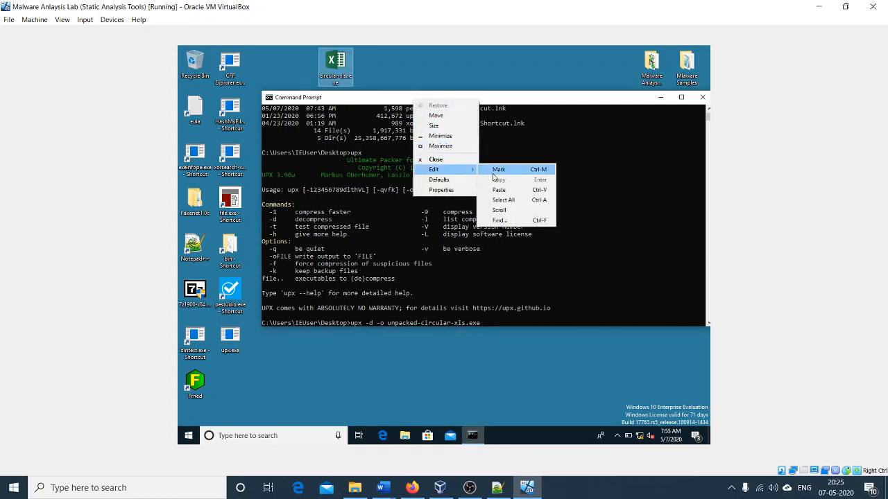
click(501, 190)
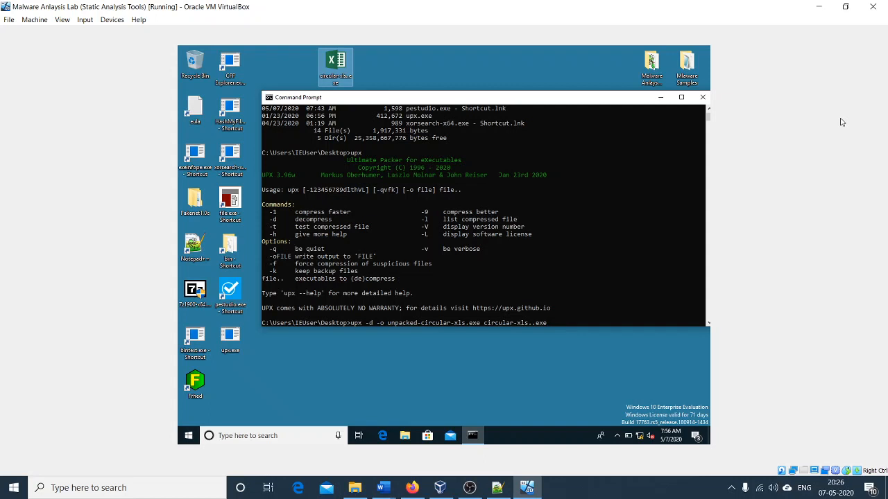
key(Return)
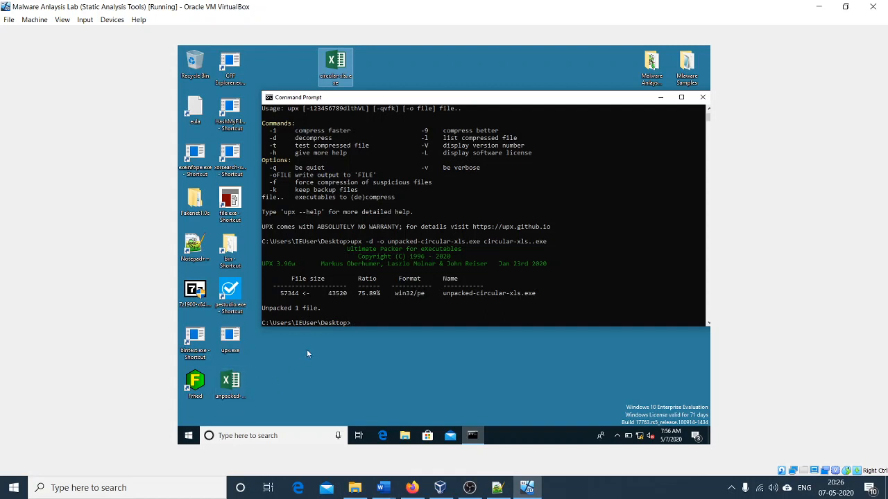
drag(623, 104, 571, 115)
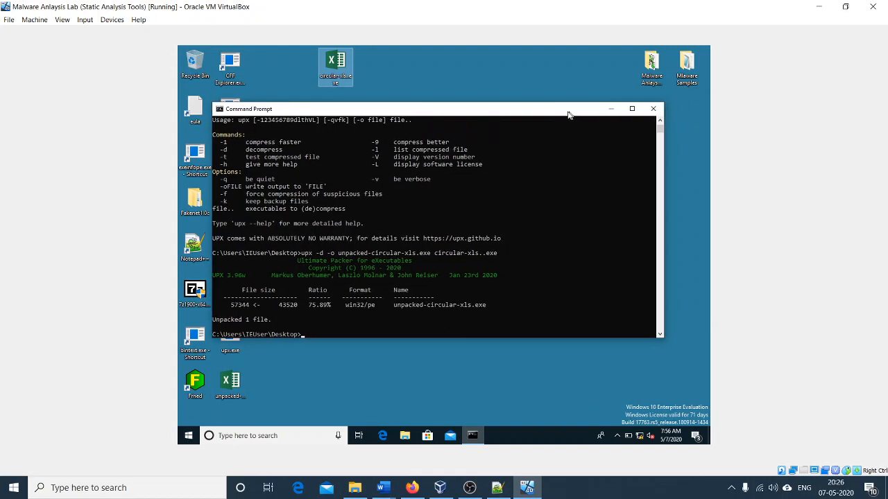
click(653, 111)
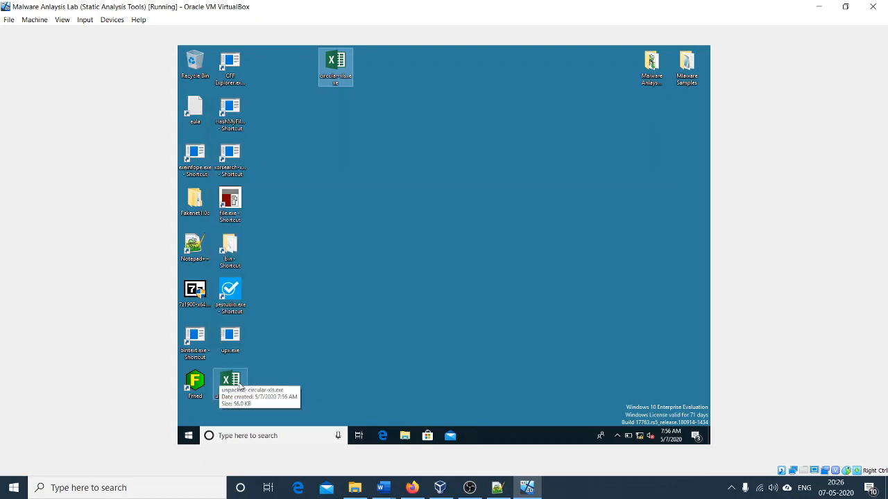
Step: Load unpacked-circular-xls.exe into BinText and arrange its window at full height over the right half of the desktop
drag(239, 386, 201, 340)
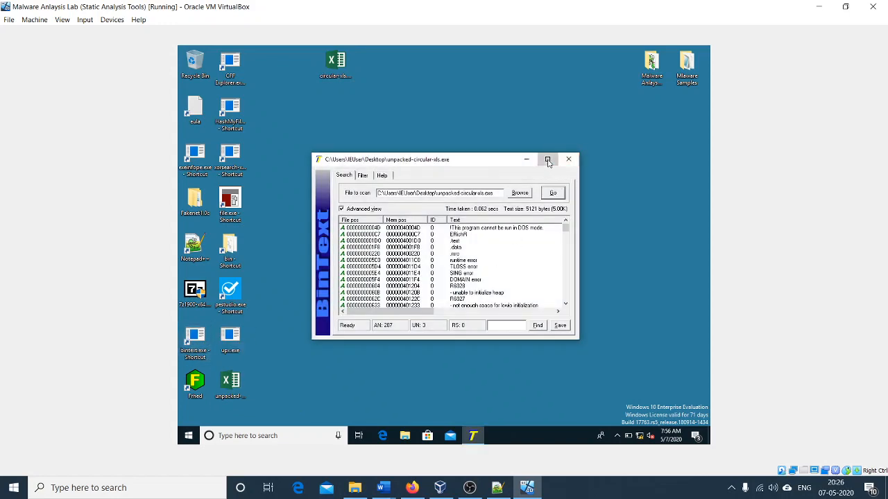
click(547, 160)
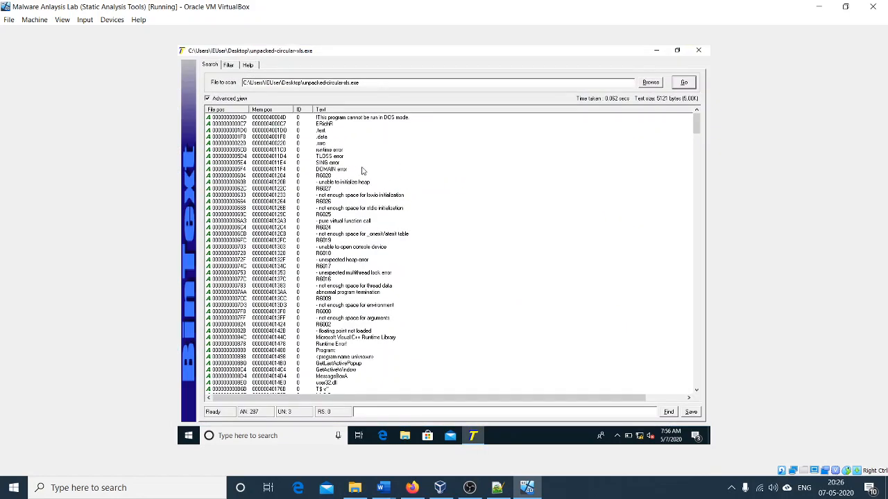
double_click(581, 55)
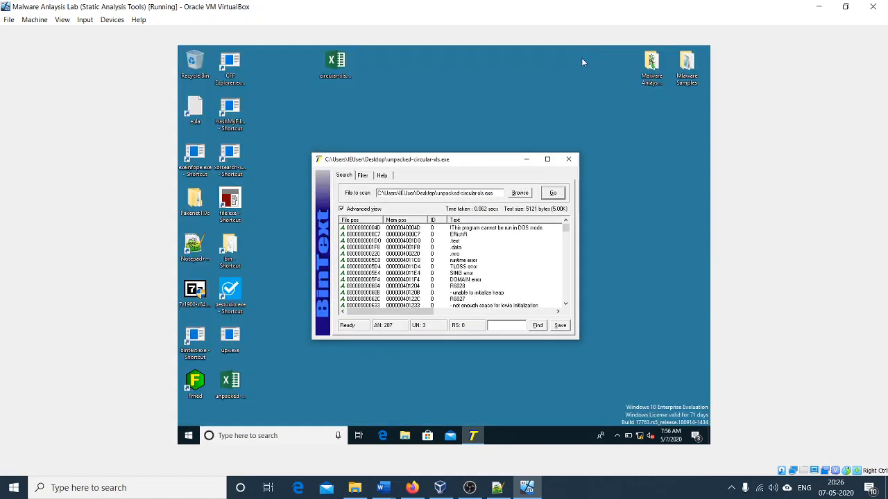
drag(500, 158, 633, 55)
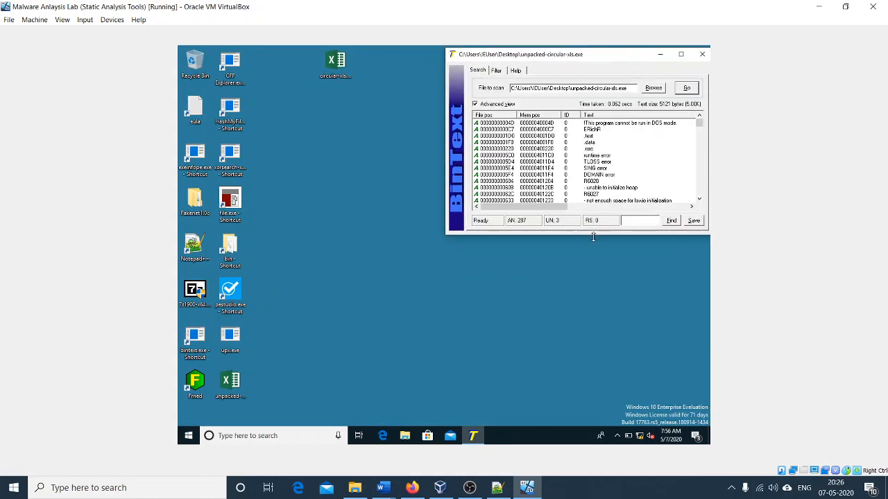
drag(593, 234, 617, 426)
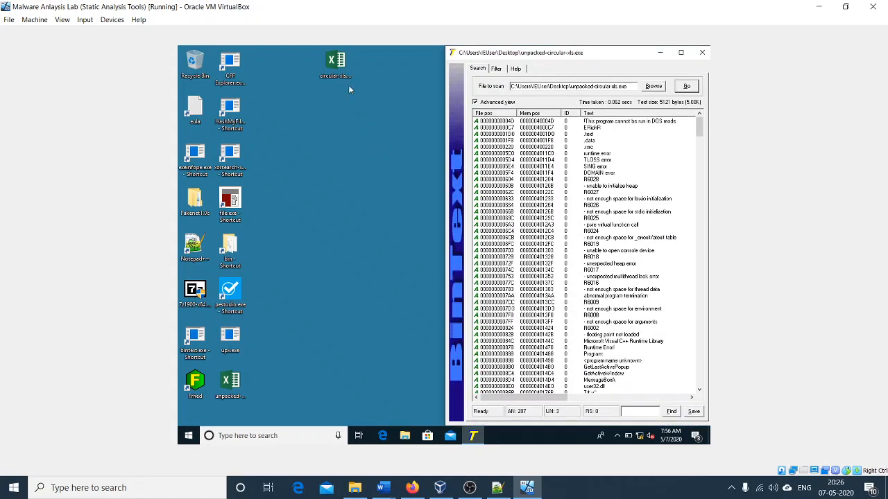
Step: Load the packed circular-xls..exe into a second BinText window and place it at full height beside the unpacked file's window
drag(340, 67, 201, 340)
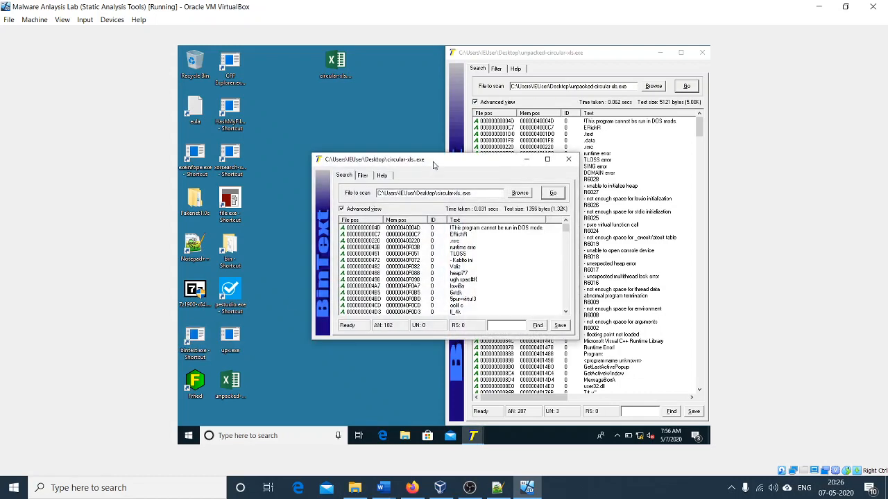
drag(433, 165, 298, 67)
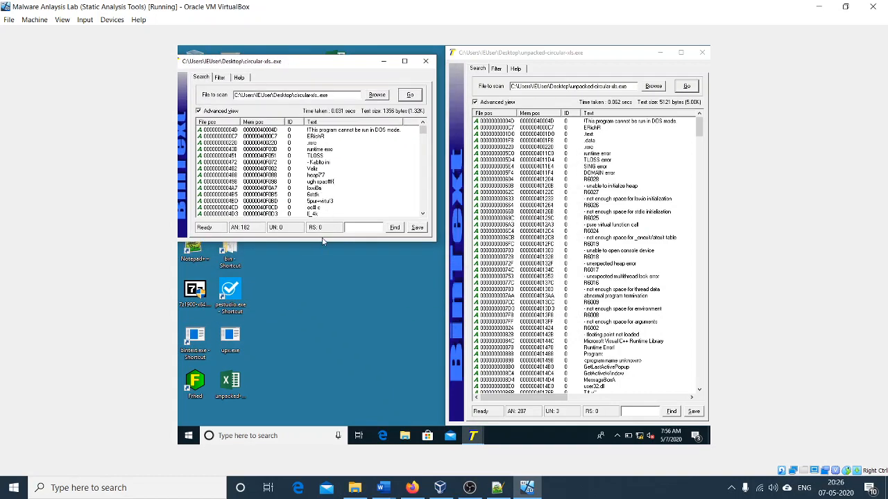
drag(322, 241, 326, 444)
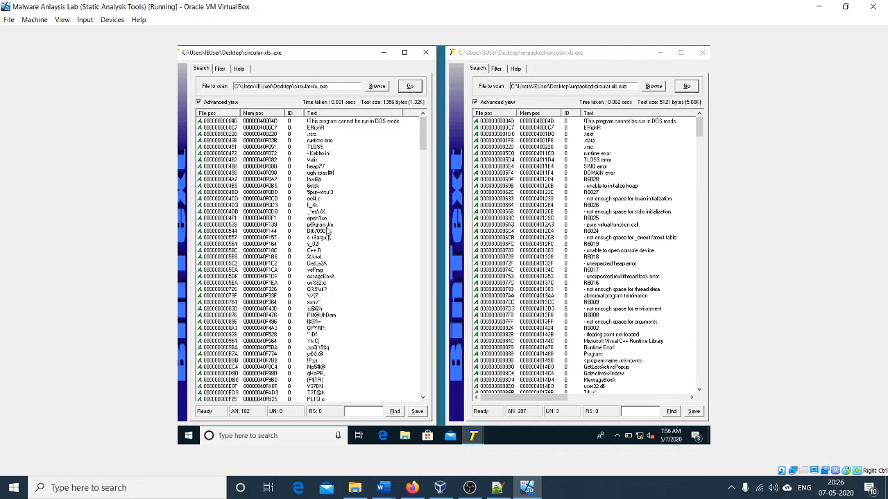
Step: Compare the packed and unpacked string lists, close the packed file's window and review the unpacked file's strings maximized from the start
scroll(602, 182, down, 11)
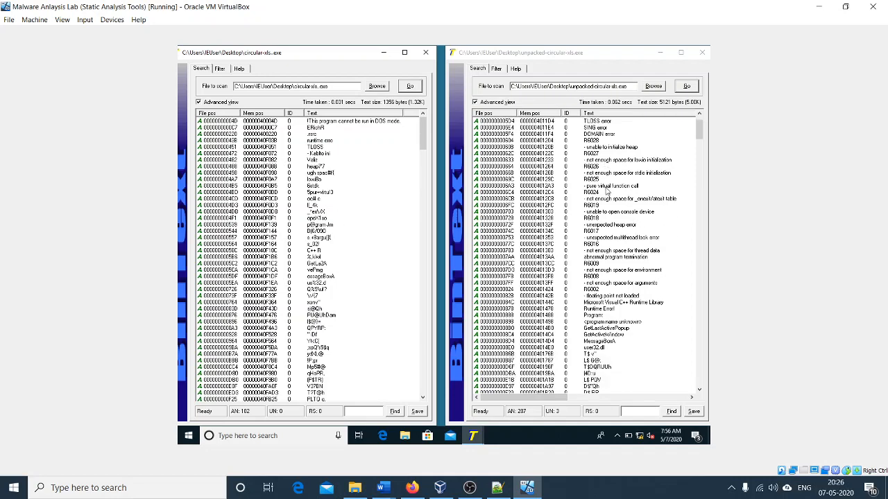
scroll(606, 190, down, 10)
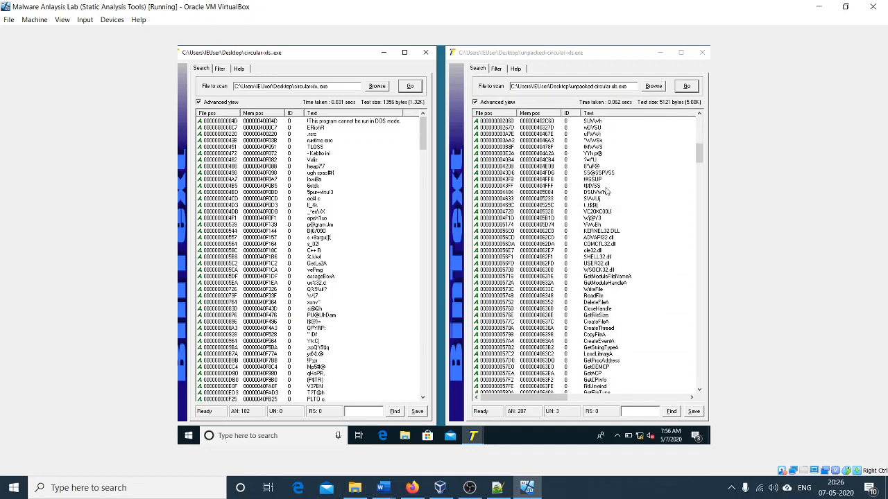
scroll(605, 192, up, 8)
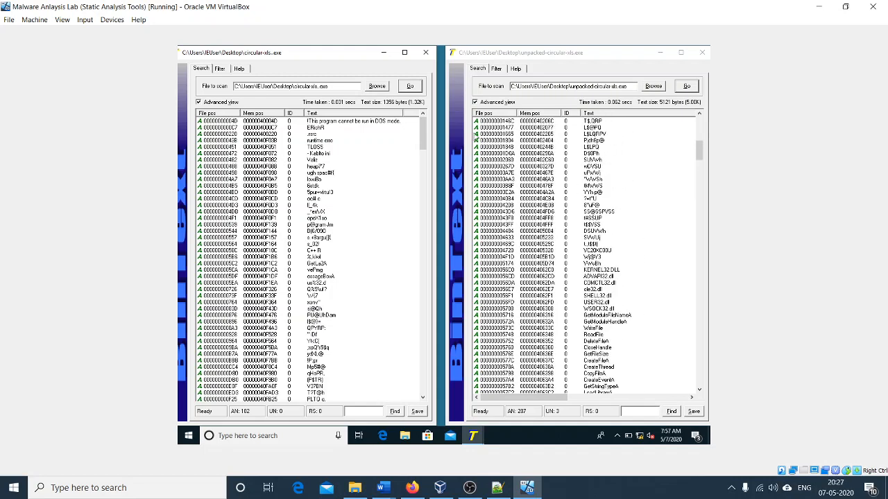
click(681, 53)
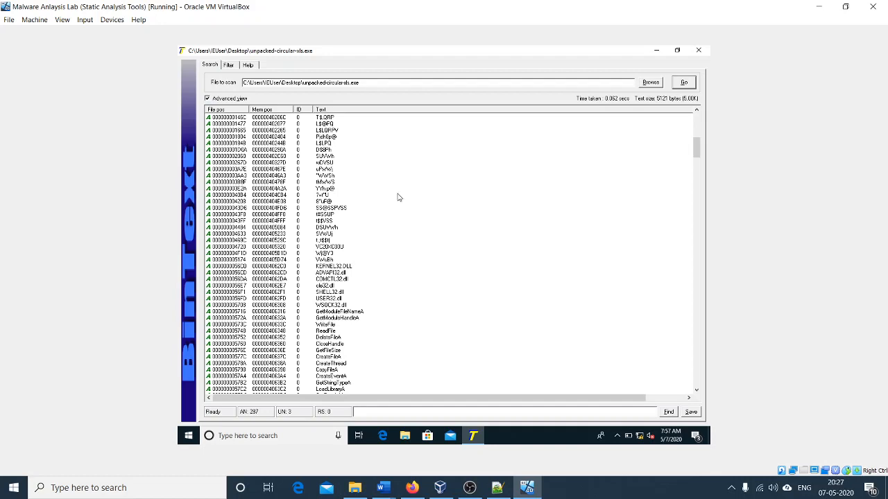
scroll(383, 264, up, 3)
scroll(383, 264, up, 15)
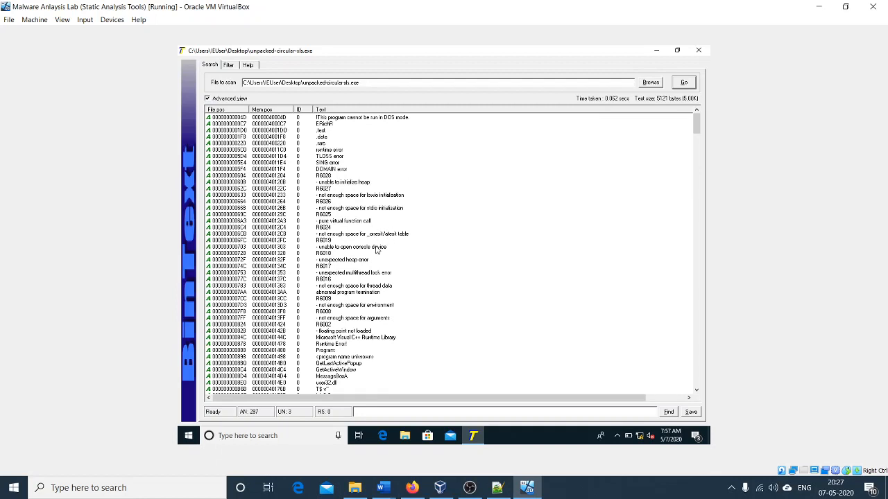
Step: Review the unpacked file's runtime error strings down to the Microsoft Visual C++ Runtime Library entry
click(366, 197)
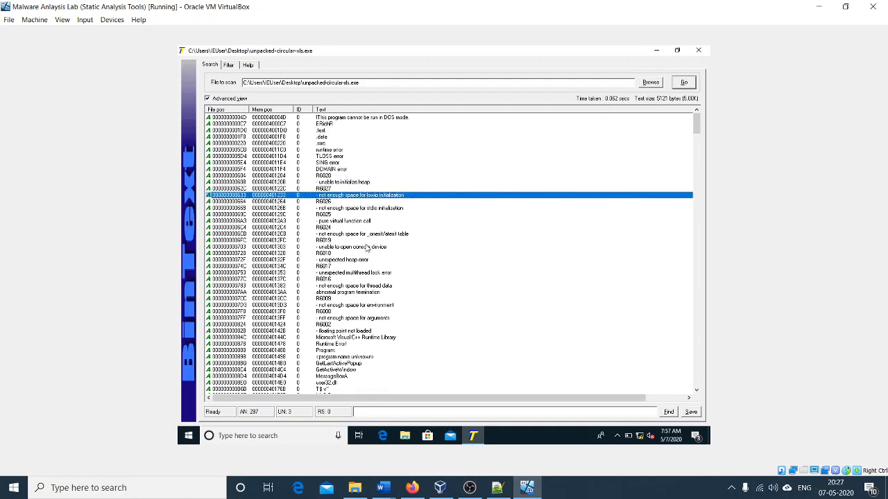
click(368, 248)
scroll(367, 250, down, 4)
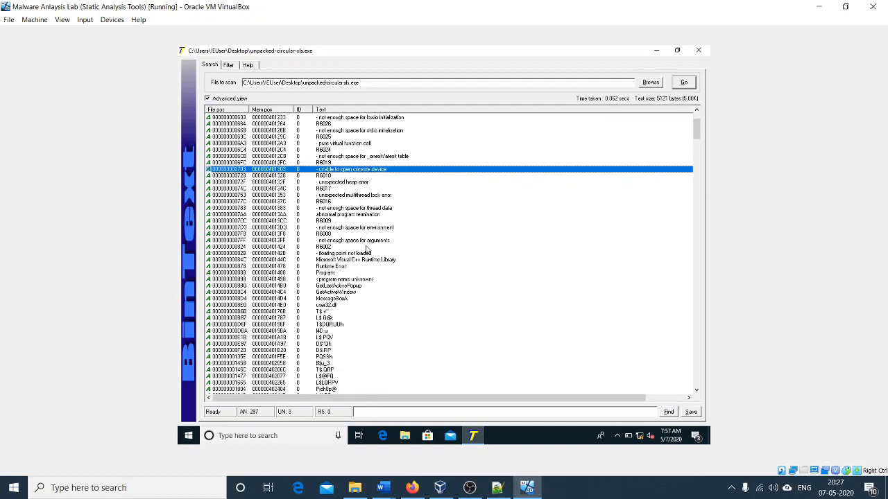
scroll(367, 250, down, 1)
click(373, 243)
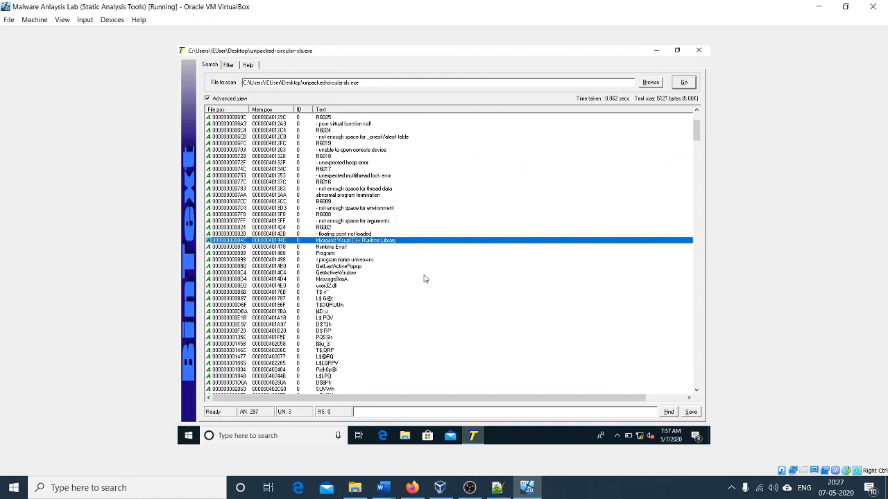
Step: Examine the imported DLL names and the file functions WriteFile, ReadFile and DeleteFileA in the unpacked file's string list
scroll(424, 278, down, 10)
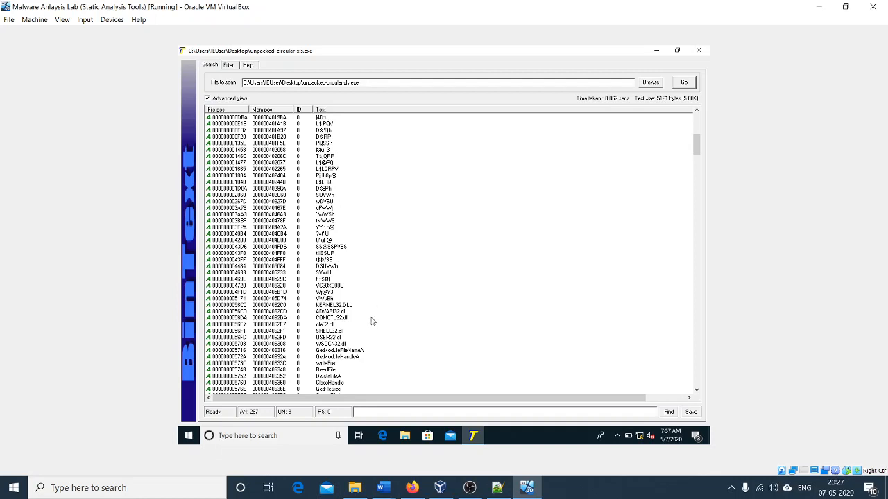
scroll(373, 314, down, 1)
scroll(372, 294, down, 5)
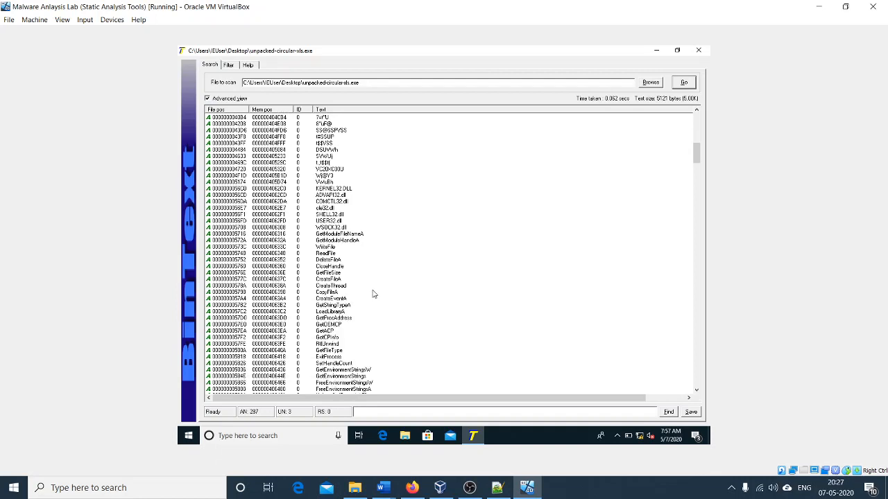
drag(338, 249, 341, 261)
click(327, 256)
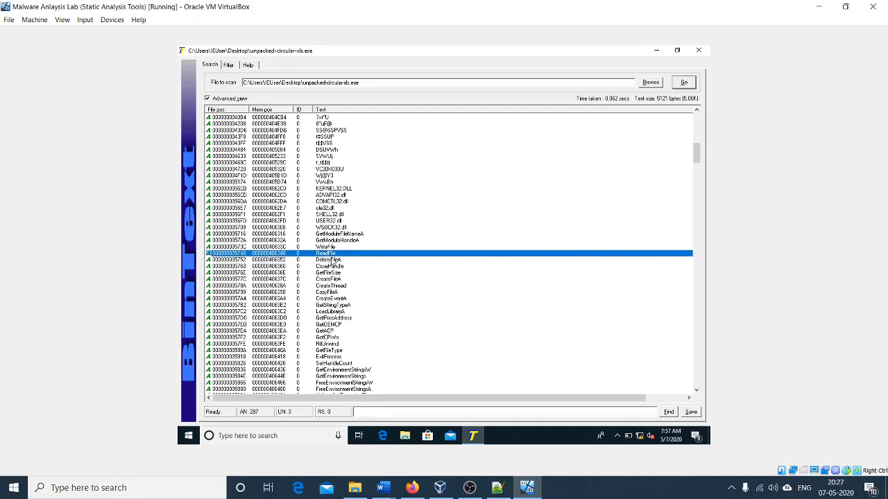
click(332, 261)
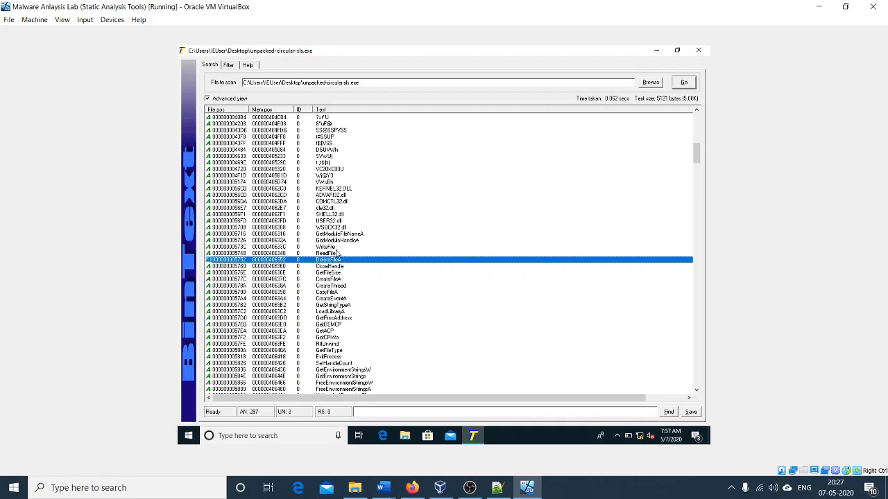
click(337, 248)
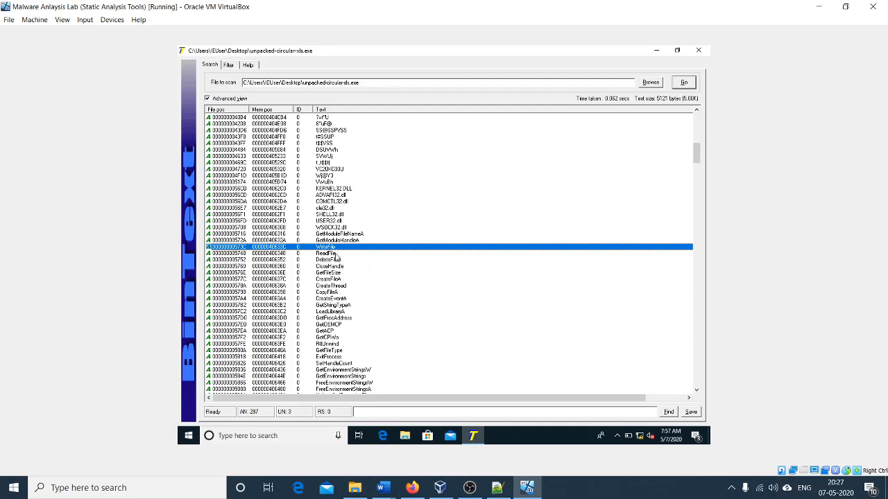
click(337, 254)
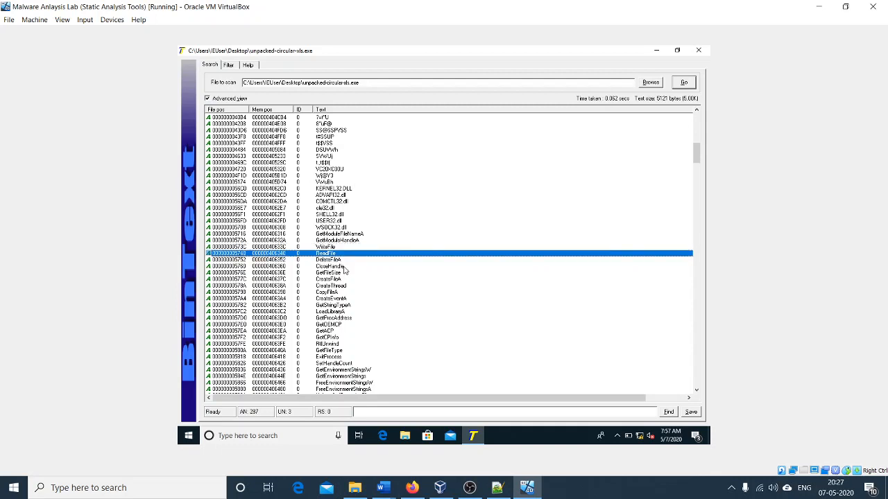
click(340, 260)
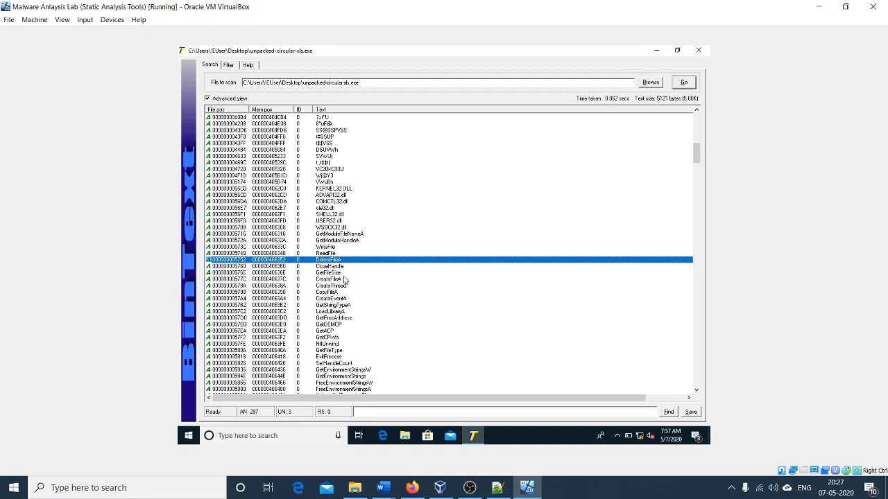
Step: Review the environment, process and memory API function names that follow the file functions, including GetEnvironmentStrings
scroll(344, 280, down, 3)
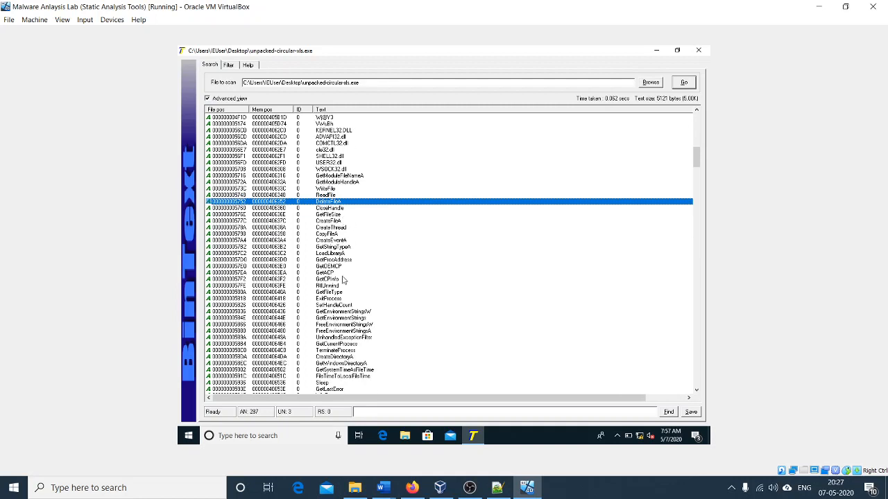
scroll(344, 280, down, 2)
click(344, 279)
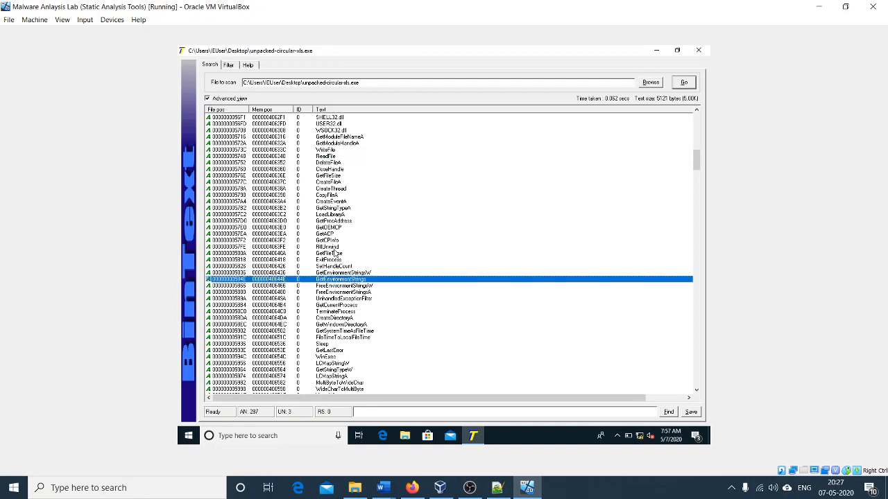
scroll(337, 251, down, 1)
scroll(337, 248, down, 5)
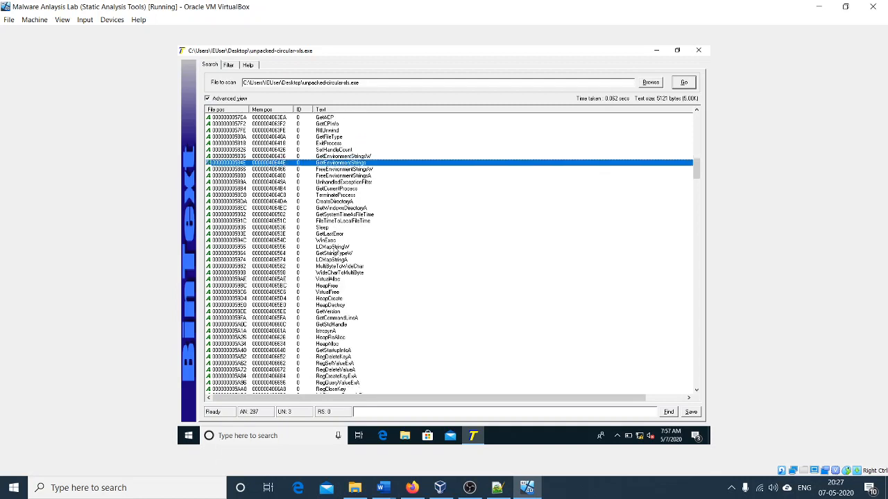
scroll(352, 244, down, 1)
scroll(352, 244, down, 4)
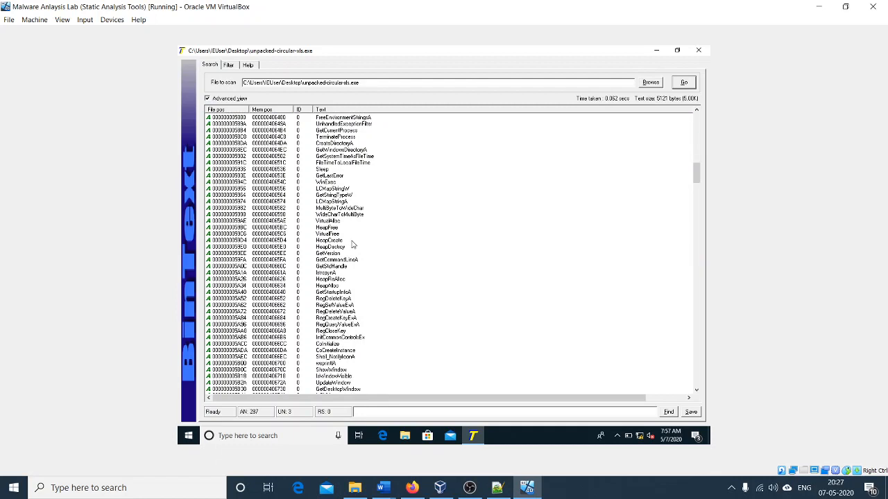
Step: Examine the registry function strings RegDeleteKeyA, RegSetValueExA, RegDeleteValueA and RegCreateKeyExA one by one
click(346, 254)
click(345, 265)
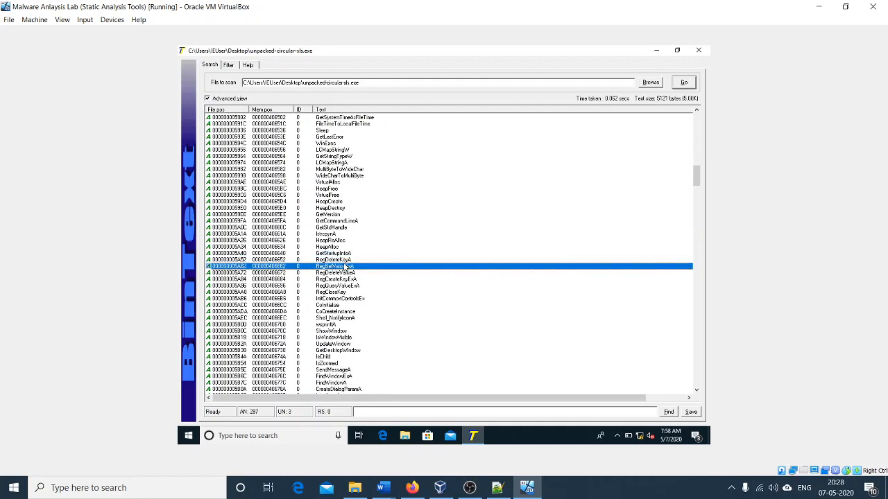
click(339, 260)
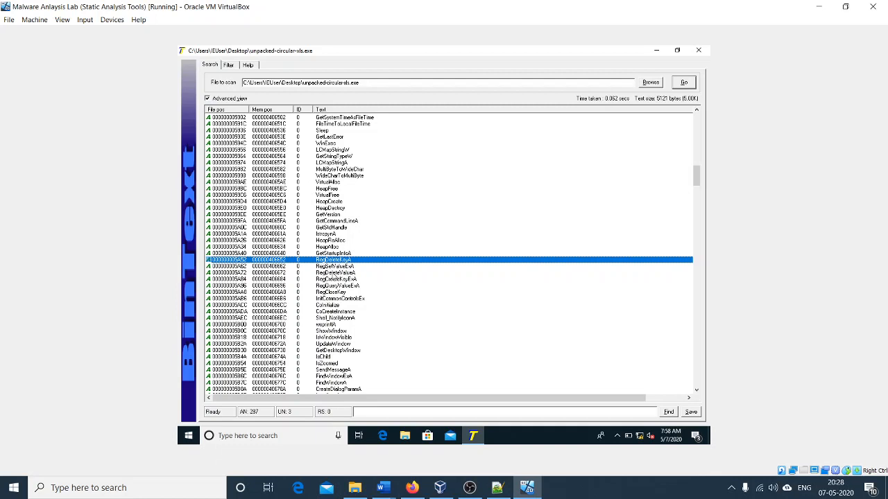
click(334, 268)
click(339, 274)
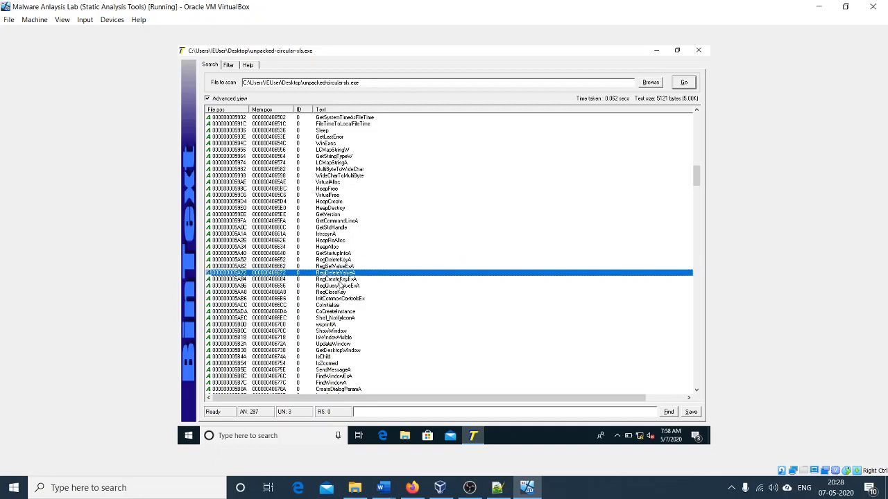
click(337, 279)
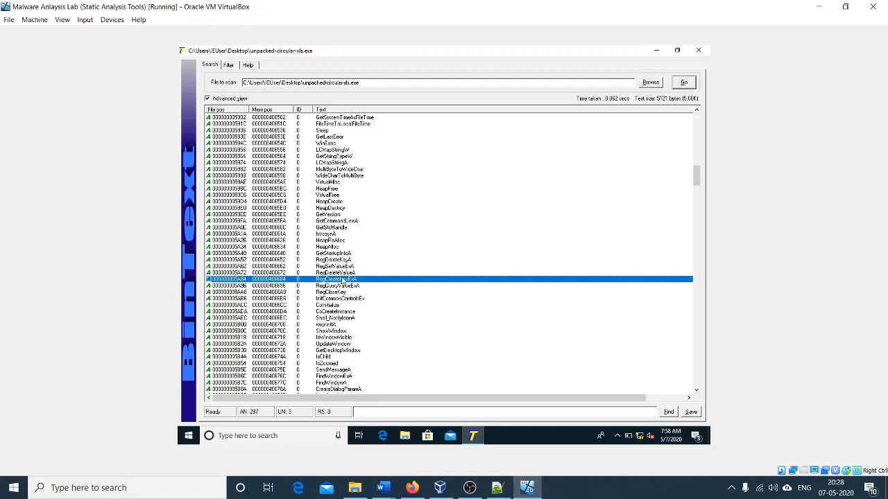
Step: Inspect the embedded HTML code from its <html> tag to the "Your computer is in Danger!" warning line
scroll(354, 293, down, 6)
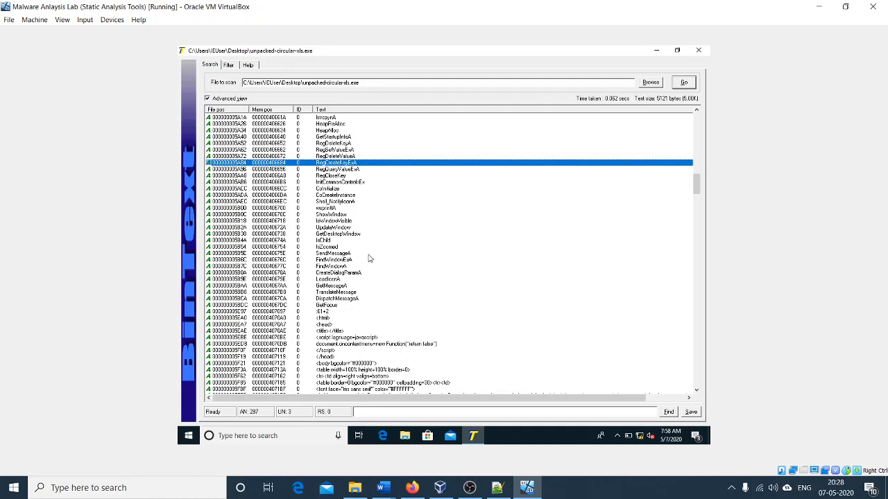
scroll(370, 258, down, 7)
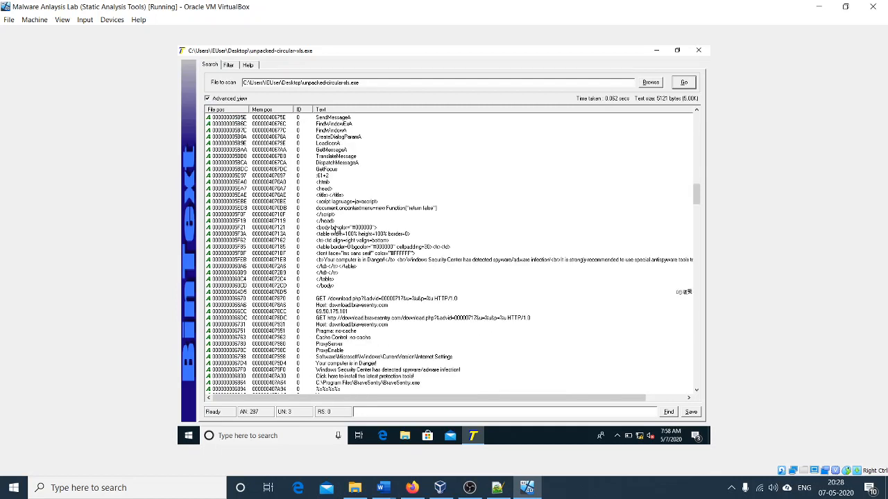
click(334, 183)
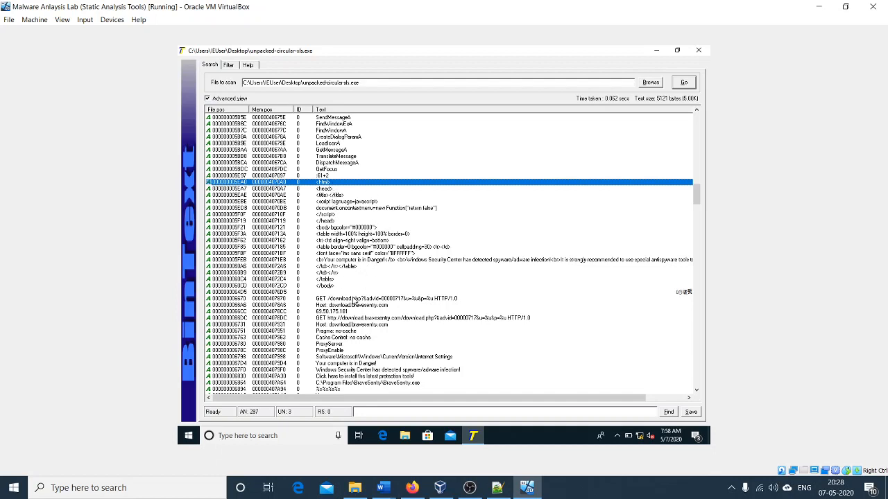
click(430, 261)
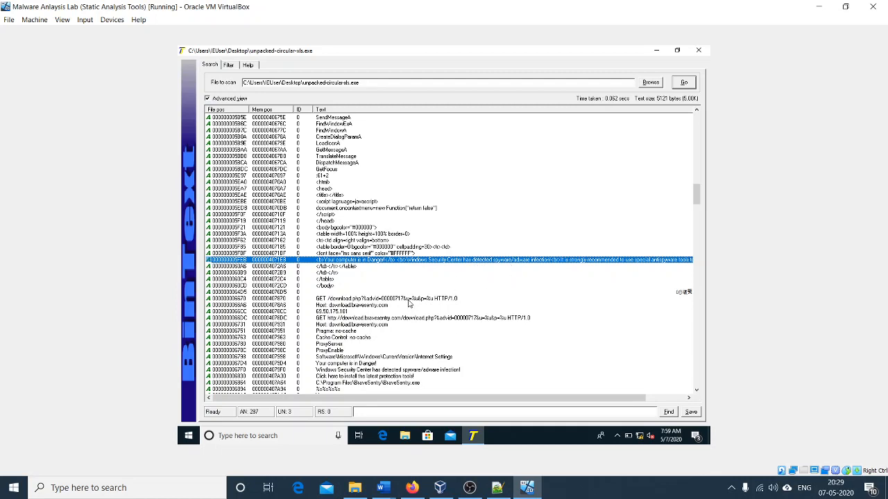
Step: Examine the network strings: the download.php GET requests, the download.bravesentry.com host entries and the IP address between them
click(410, 300)
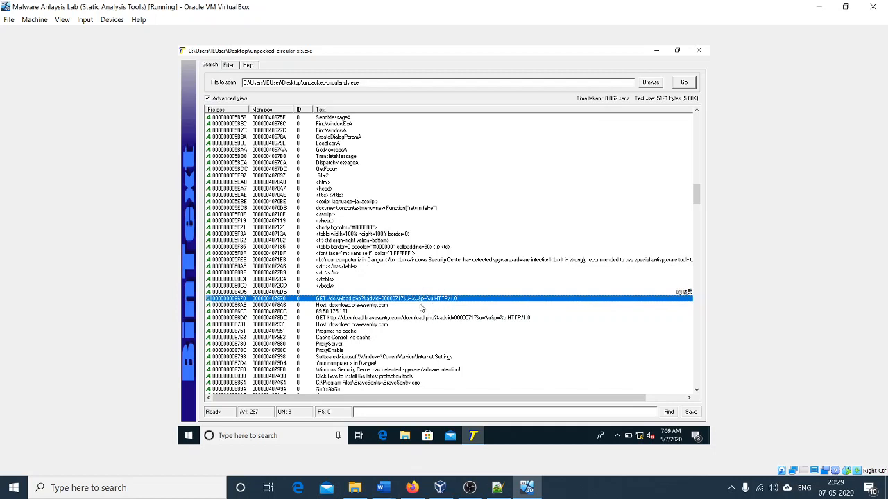
click(395, 307)
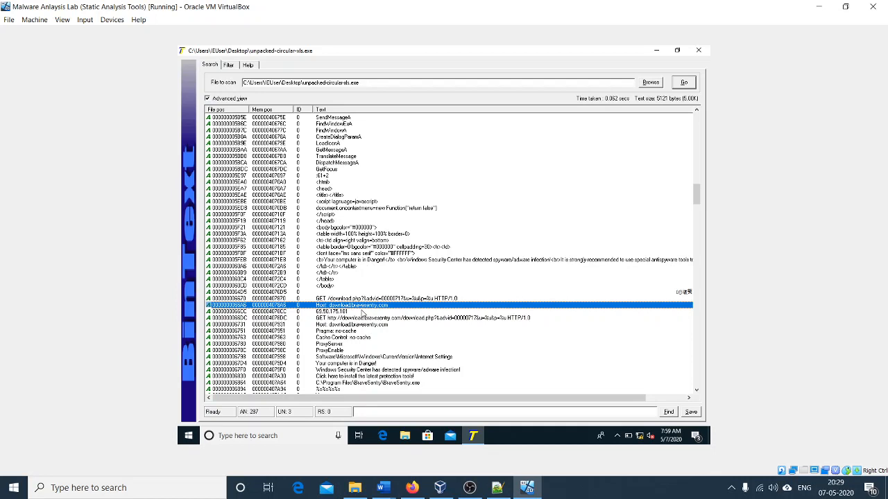
click(365, 313)
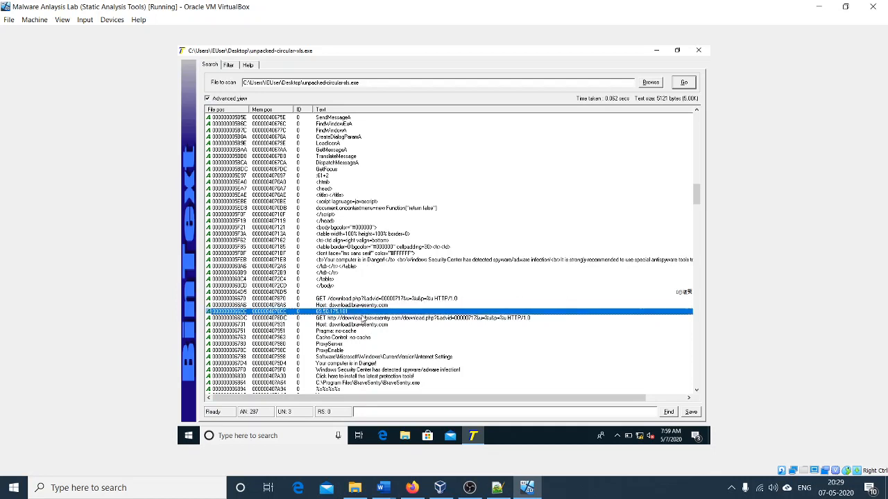
click(363, 319)
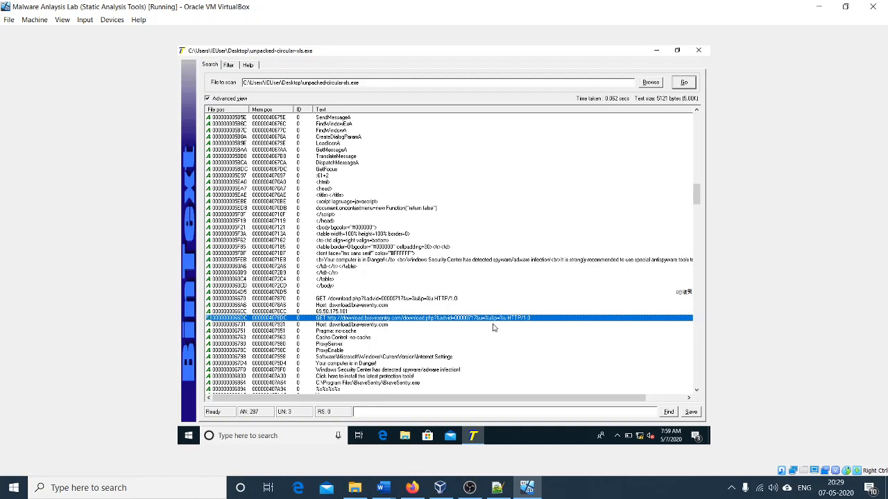
click(412, 326)
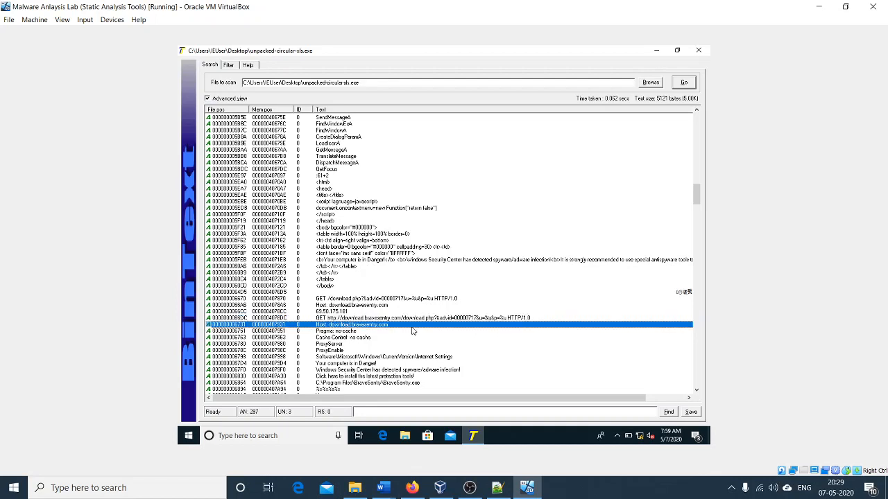
Step: Inspect the Internet Settings registry path, the security alert messages and the BraveSentry.exe program path
scroll(412, 331, down, 1)
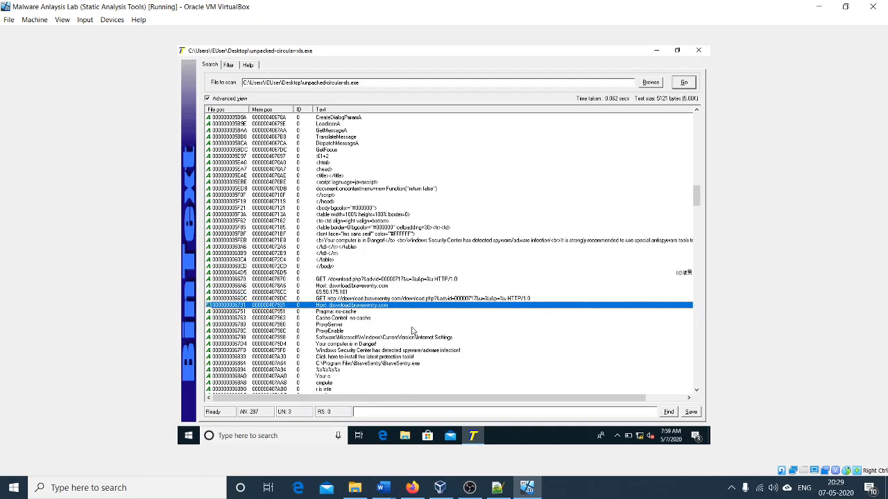
click(408, 338)
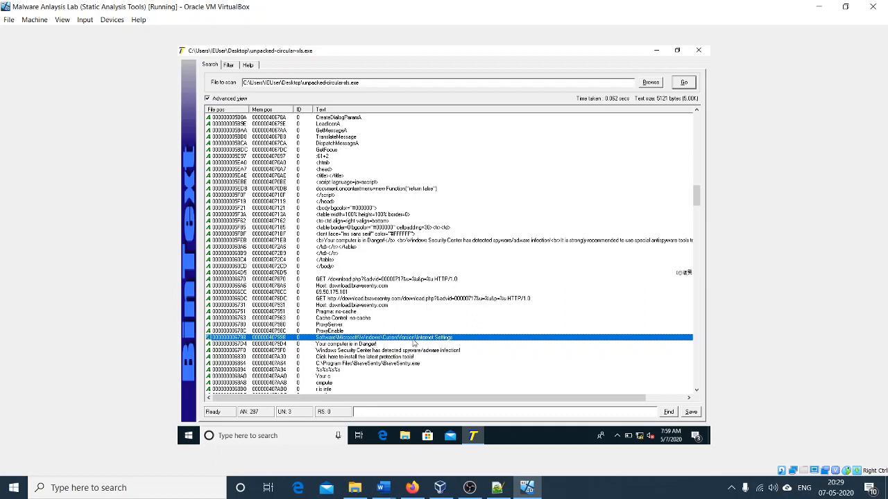
click(383, 346)
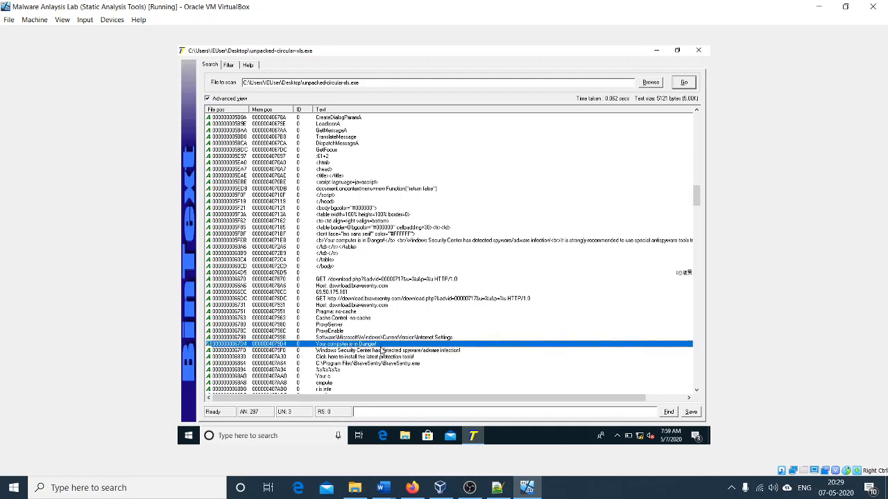
click(386, 352)
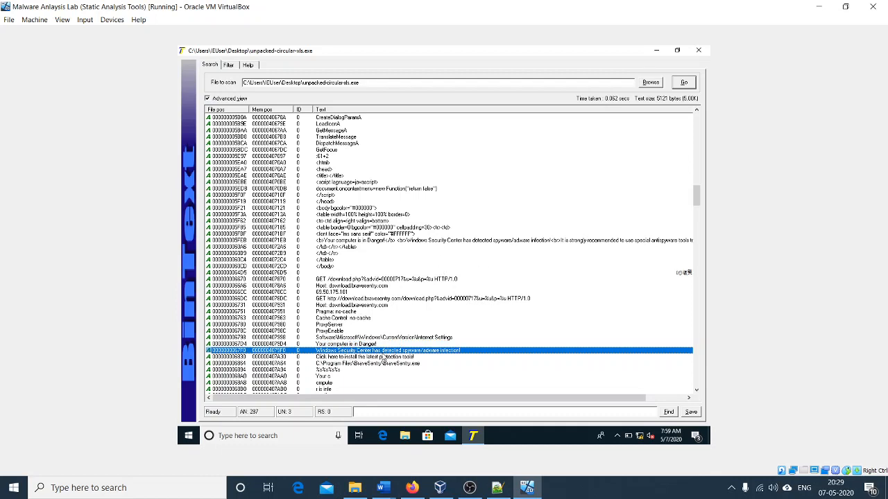
click(386, 364)
Step: Read the fragmented warning message strings listed below the BraveSentry.exe path
scroll(387, 357, down, 1)
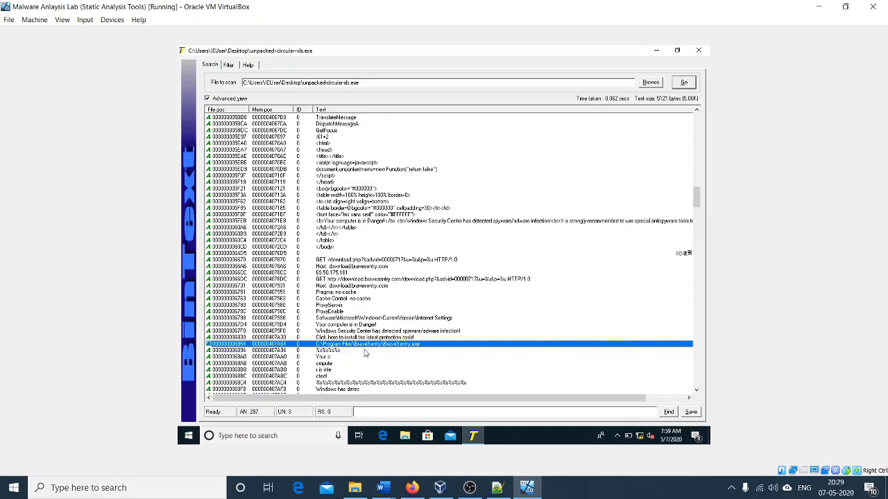
scroll(385, 346, down, 5)
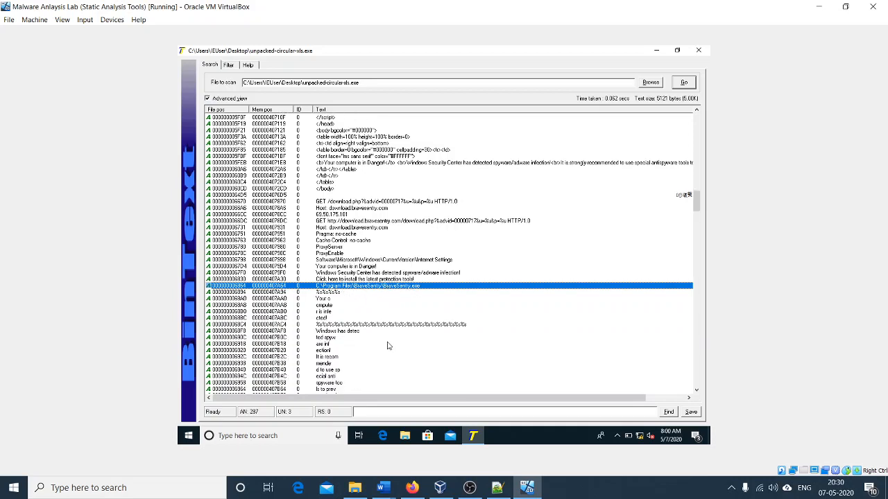
drag(339, 299, 336, 352)
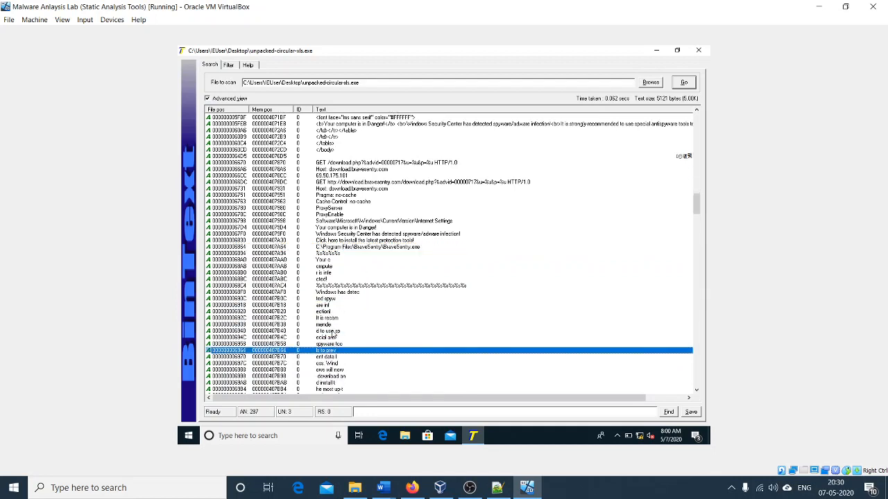
click(332, 332)
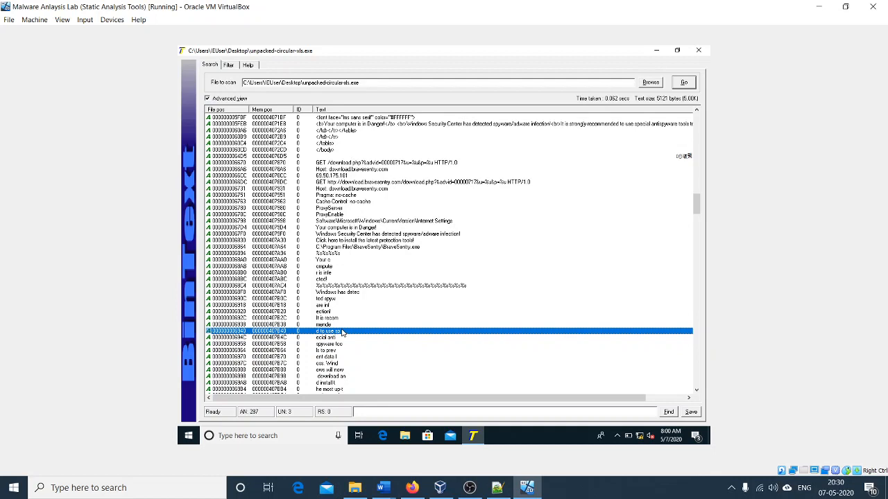
Step: Examine the wallpaper strings, the CurrentVersion\Policies\System registry path and the ForceActiveDesktopOn entry below it
scroll(341, 333, down, 5)
scroll(341, 333, down, 2)
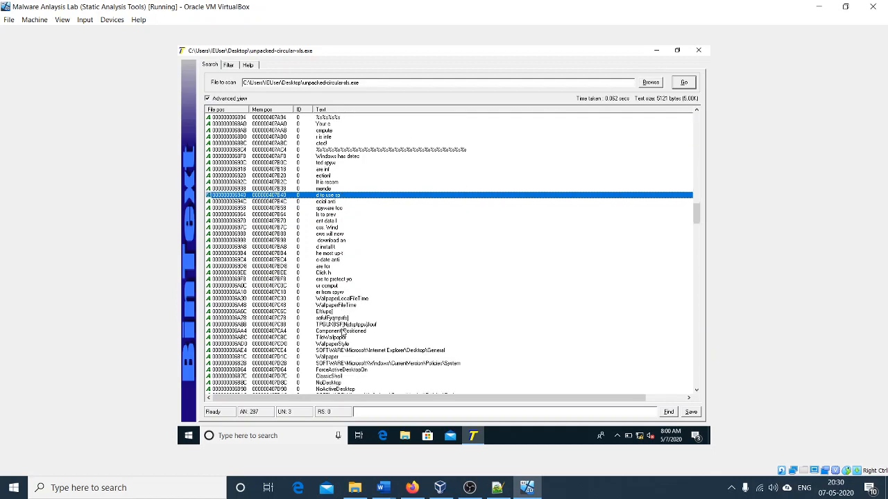
scroll(354, 332, down, 1)
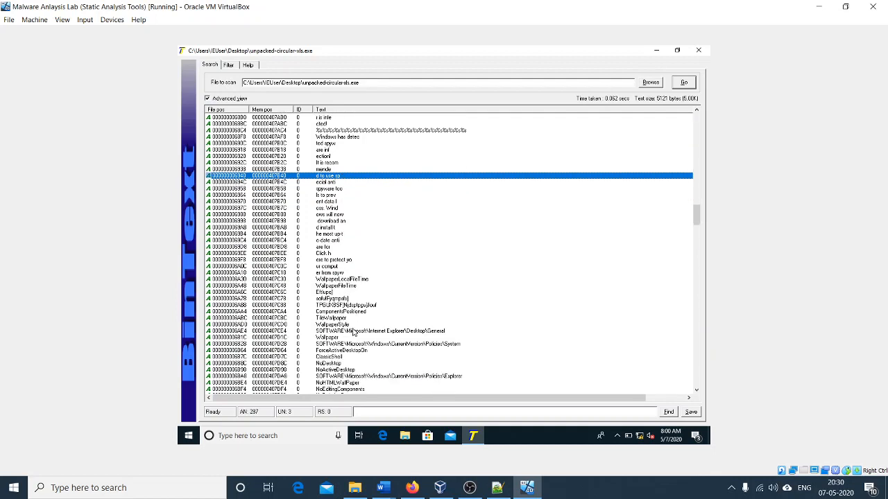
scroll(367, 338, down, 1)
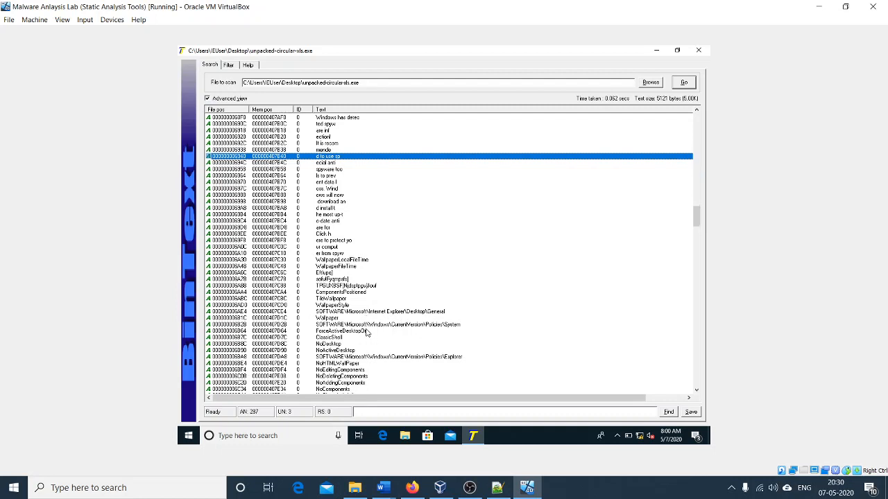
click(367, 331)
click(369, 324)
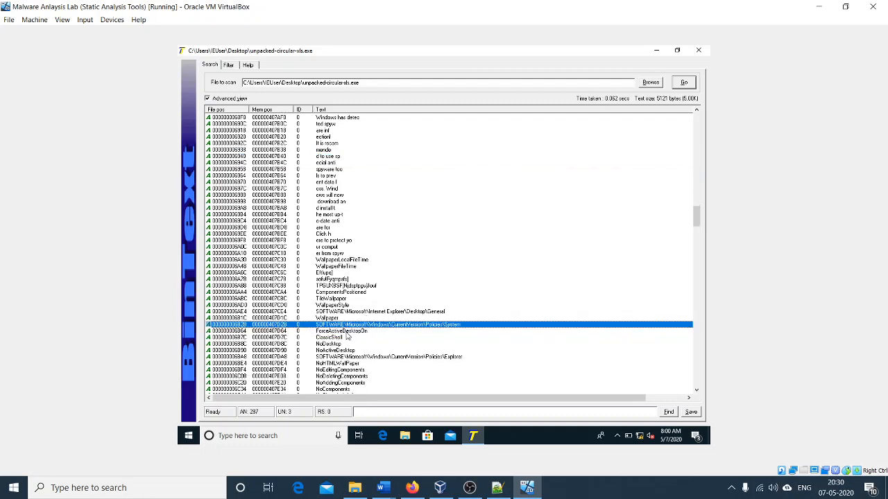
key(Down)
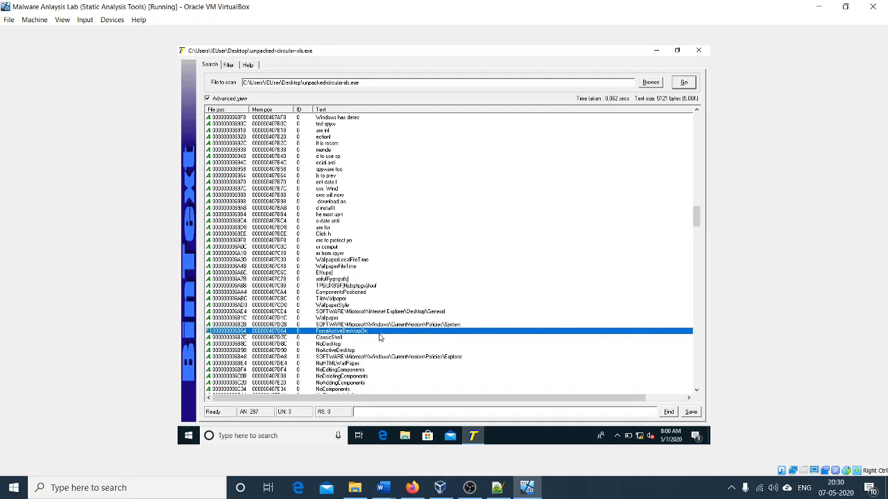
Step: Inspect the CurrentVersion\Policies\Explorer registry path and the NoHTMLWallPaper entry beneath it
scroll(384, 338, down, 3)
click(410, 303)
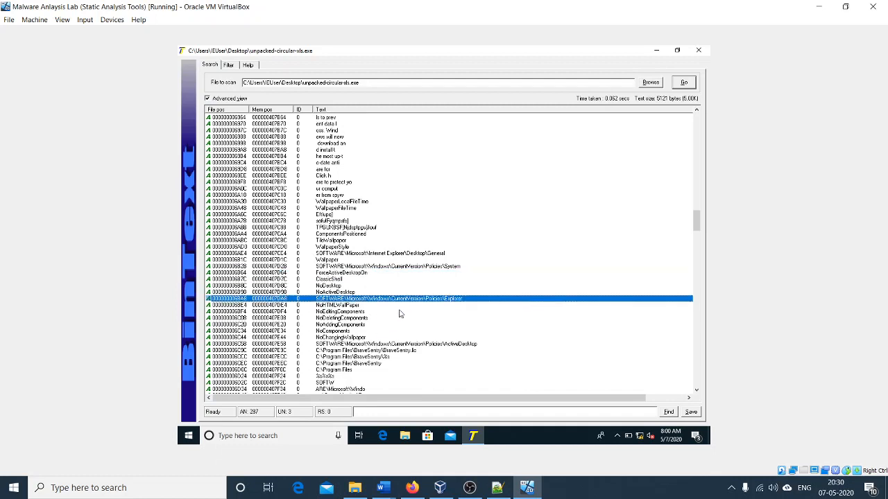
click(358, 310)
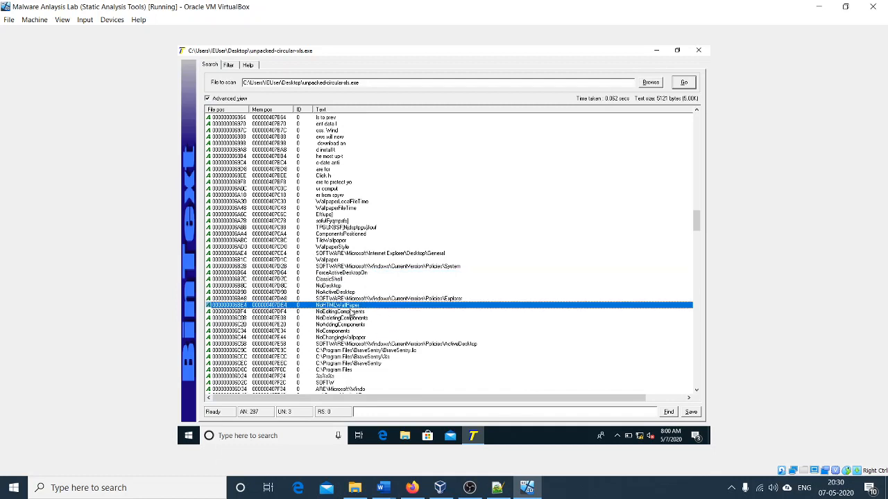
Step: Inspect the Policies\ActiveDesktop registry path and the C:\Program Files\BraveSentry paths listed below it
scroll(357, 340, down, 2)
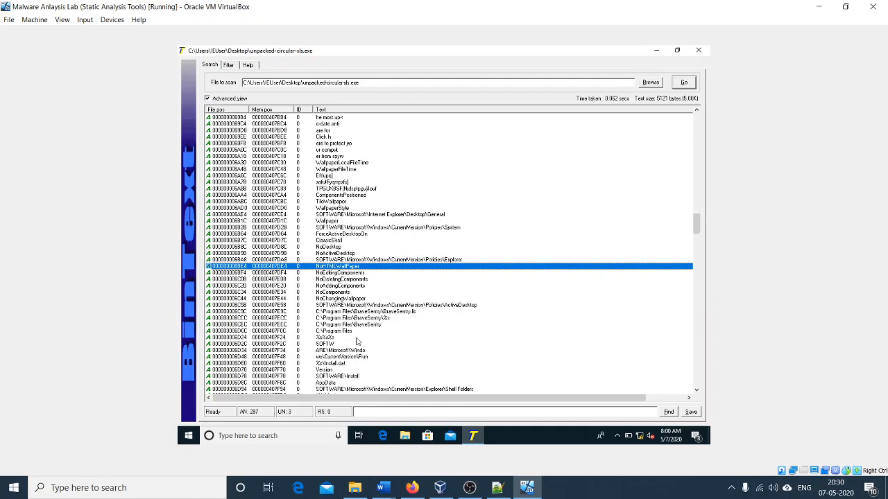
click(428, 307)
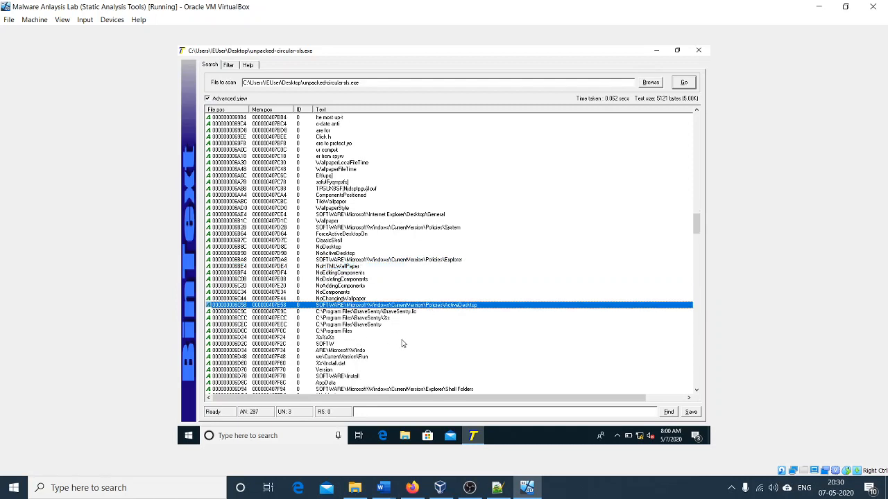
click(388, 312)
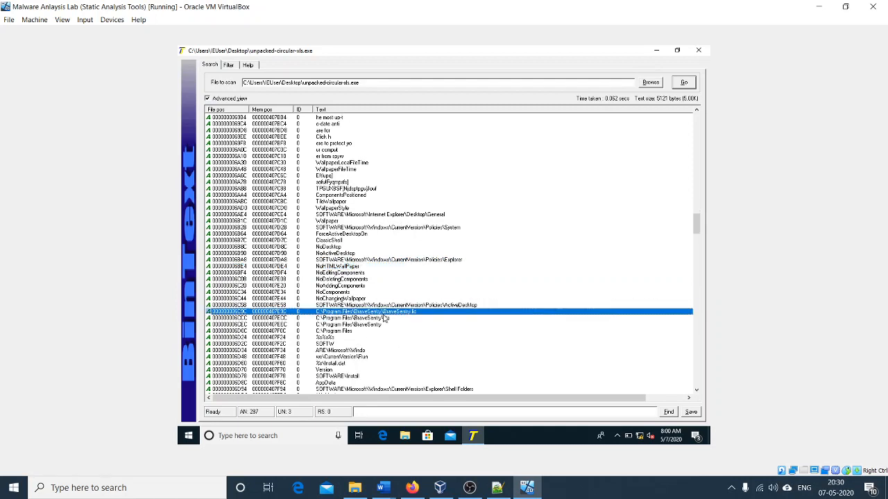
click(376, 319)
click(372, 331)
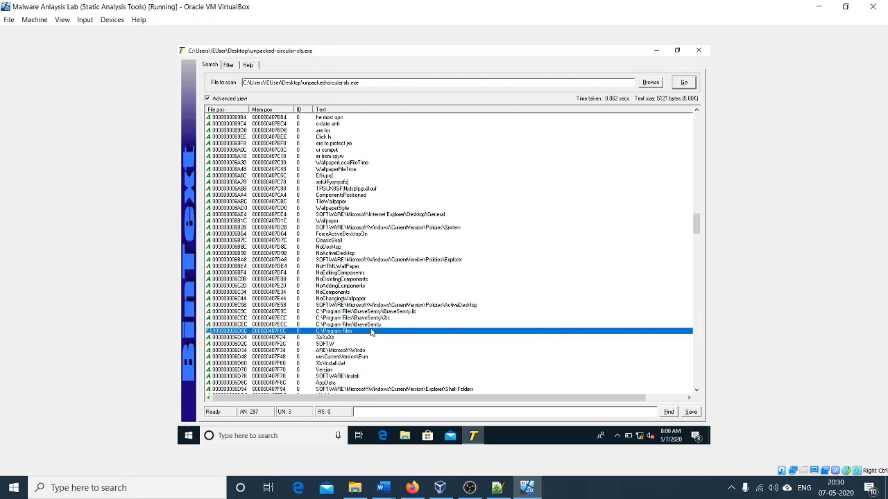
Step: Examine the split CurrentVersion\Run registry path, the Install.dat string and the Explorer\Shell Folders path
scroll(360, 350, down, 2)
click(360, 324)
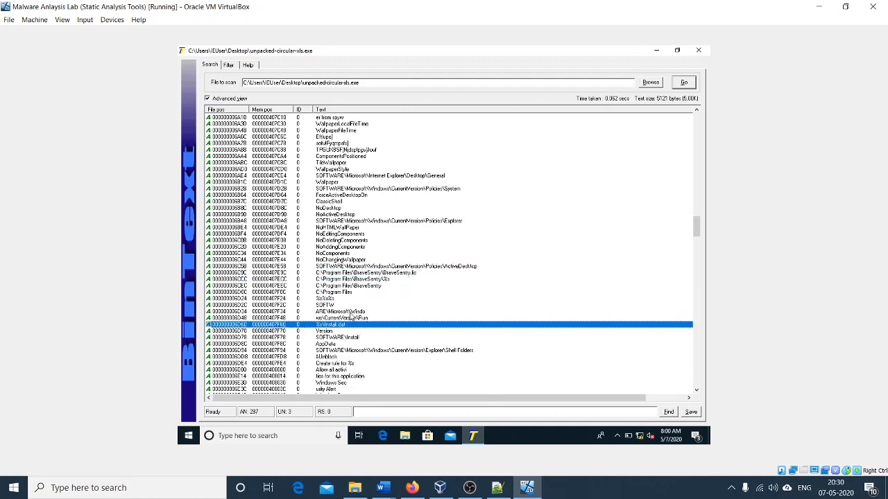
click(344, 318)
click(343, 312)
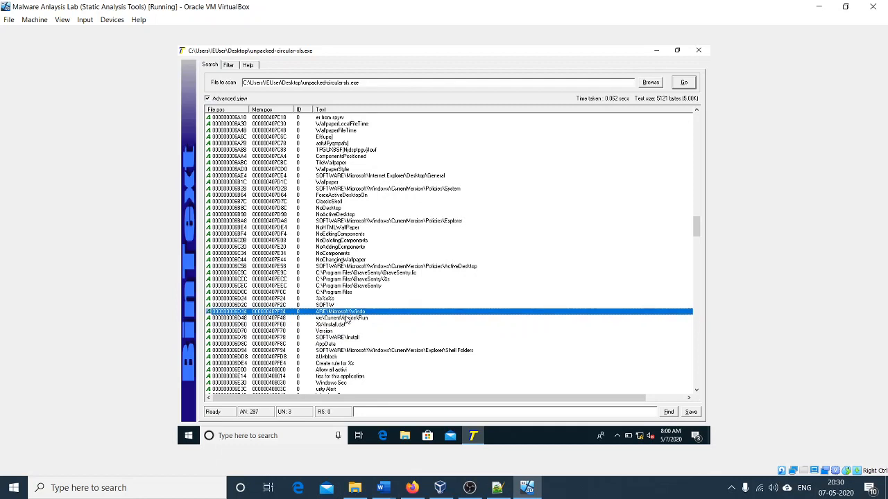
click(341, 318)
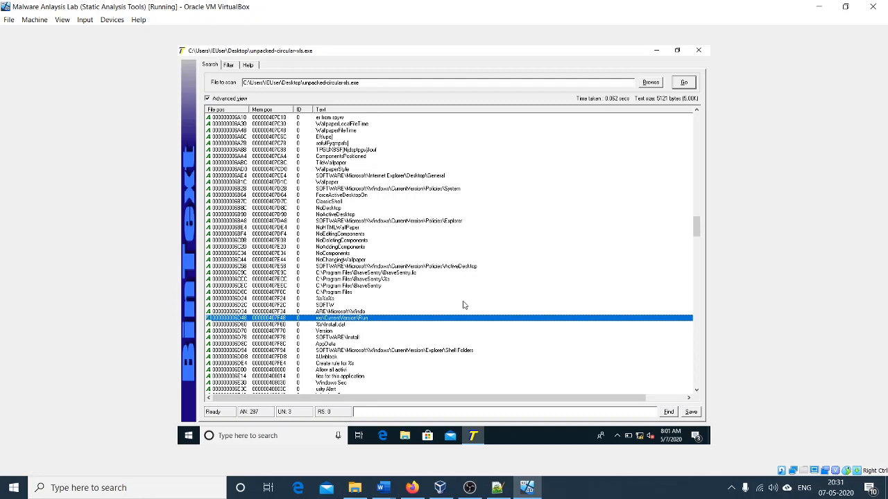
click(387, 352)
click(359, 318)
click(358, 312)
Step: Review the remaining strings from the "Create rule for %s" entry through "Windows update loader" to the DOS mode message
scroll(346, 339, down, 4)
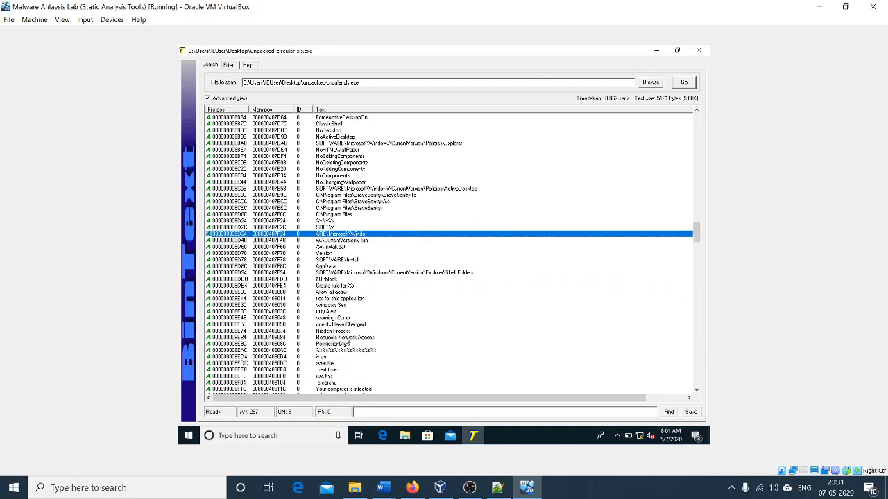
click(408, 286)
scroll(390, 302, down, 2)
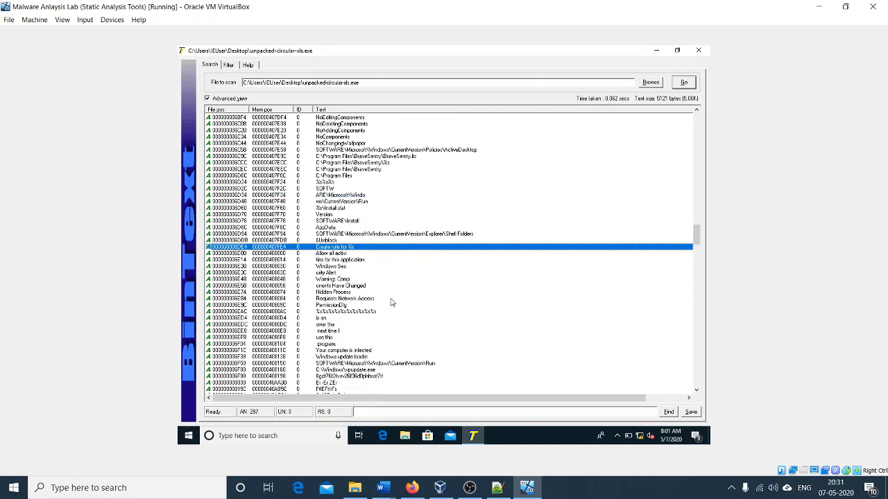
scroll(390, 303, down, 2)
click(380, 318)
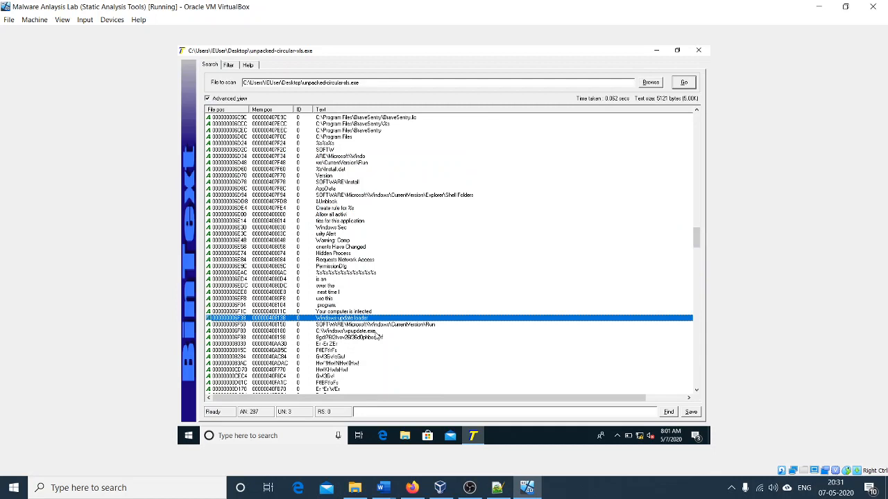
scroll(379, 337, down, 7)
click(400, 289)
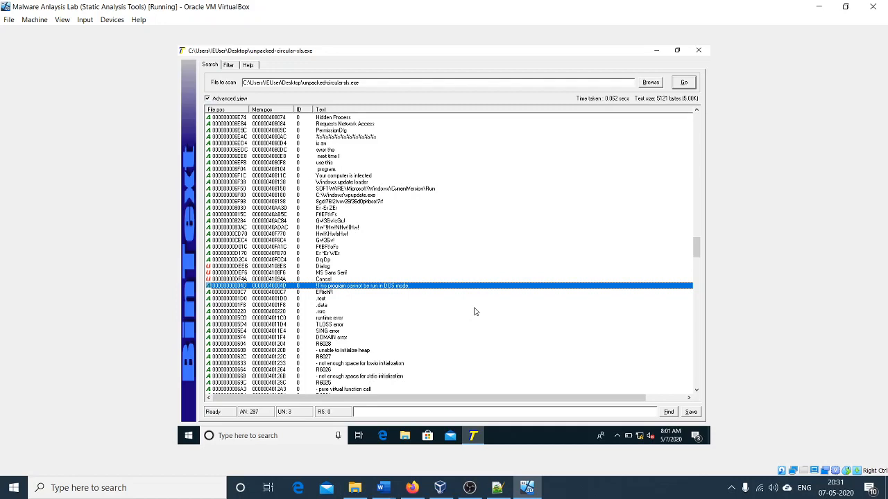
Step: Close the BinText string scan of unpacked-circular-xls.exe
click(701, 52)
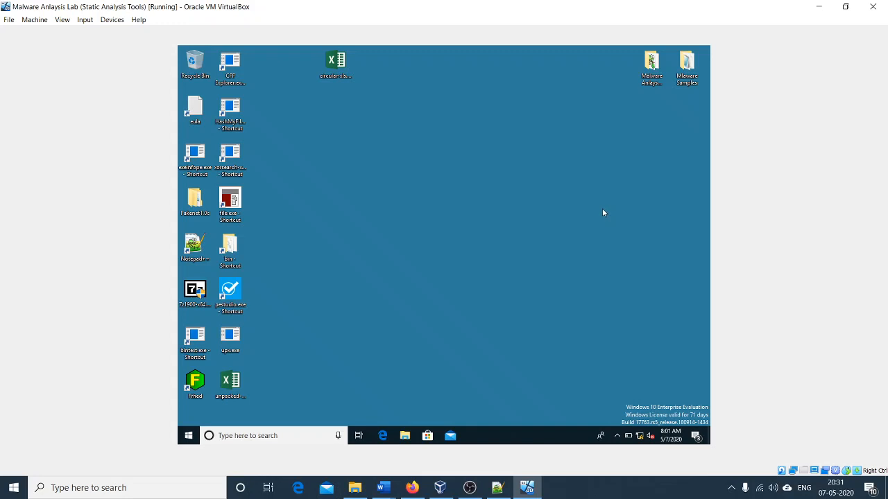
click(731, 488)
click(588, 292)
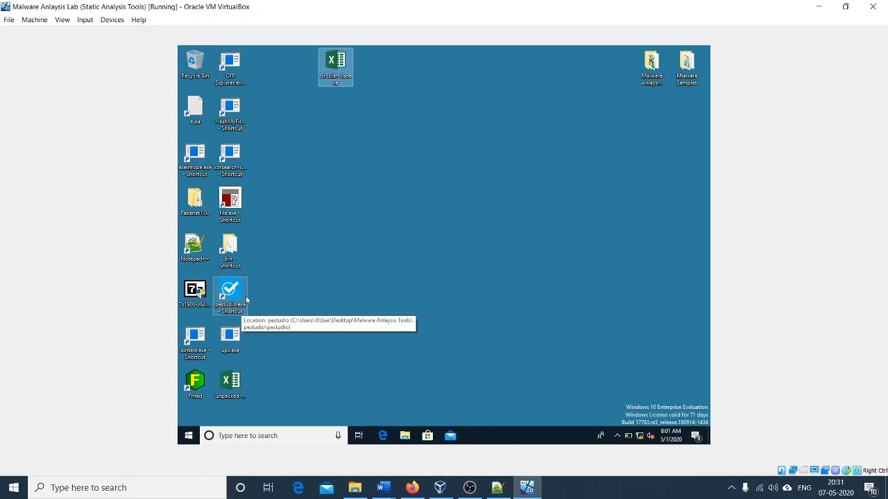
Step: Switch to Firefox to view the pestudio page on winitor.com, and return to the malware analysis virtual machine
click(415, 489)
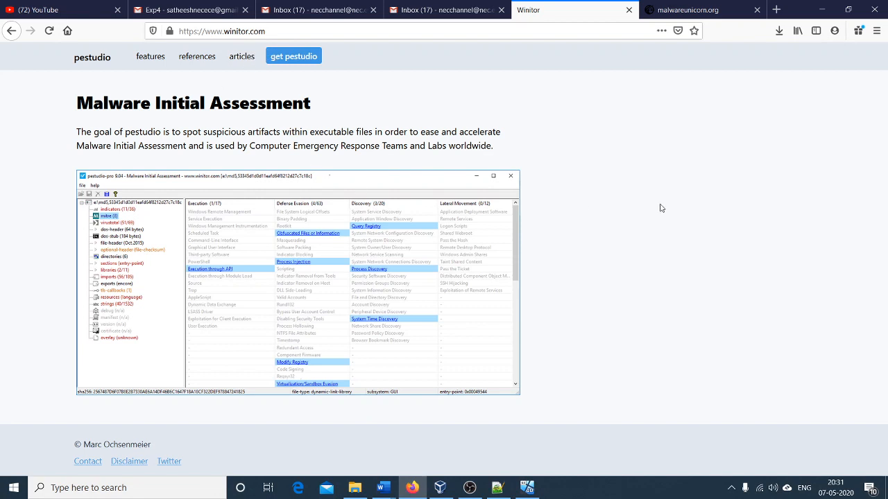
click(831, 8)
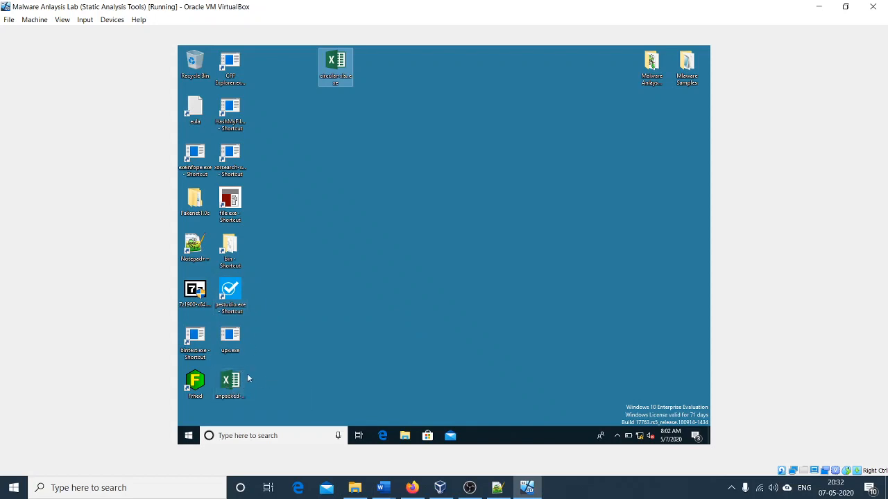
Step: Open the unpacked circular-xls executable from the desktop in pestudio and maximize its window
drag(230, 383, 236, 297)
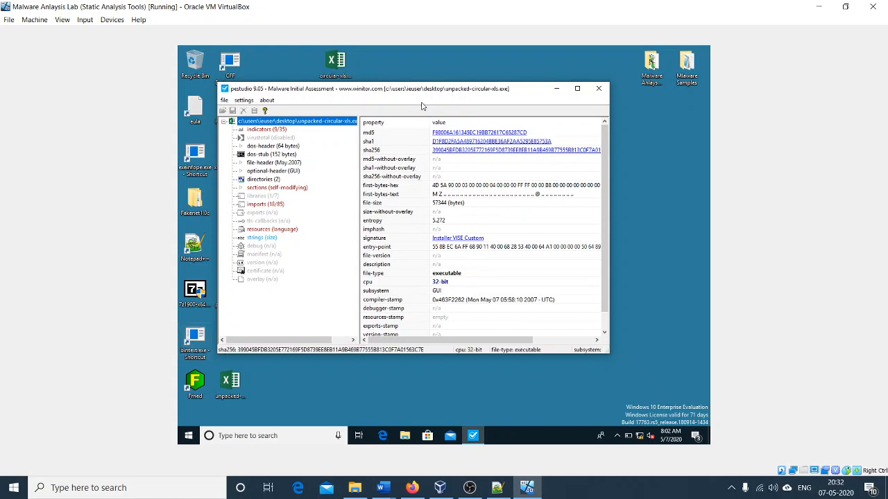
drag(407, 94, 428, 107)
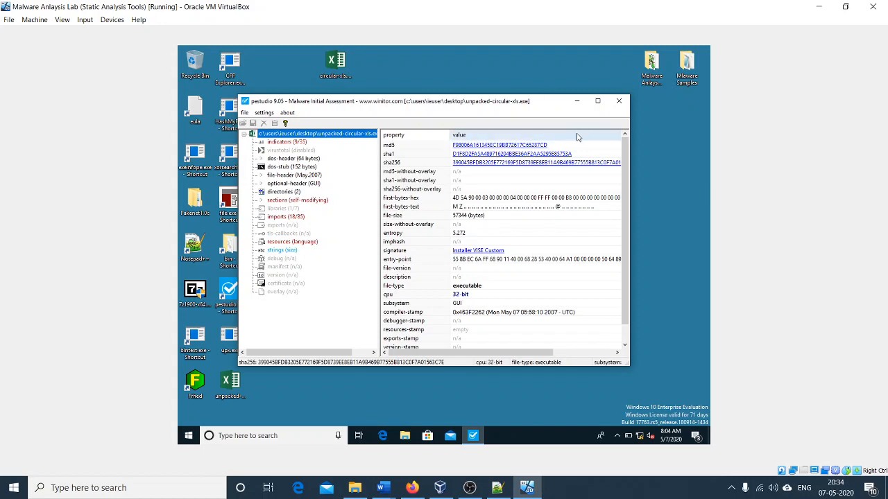
click(597, 102)
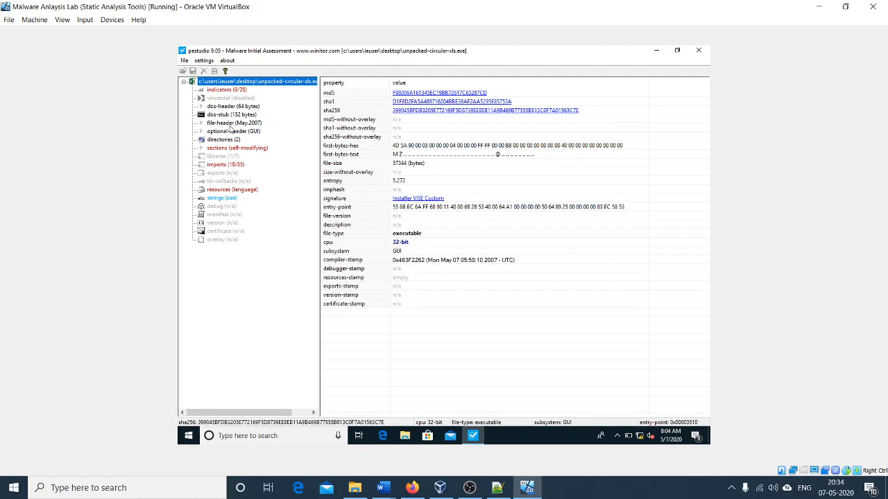
Step: Examine the compiler-stamp in the executable's file-header and the properties of its optional-header
click(228, 124)
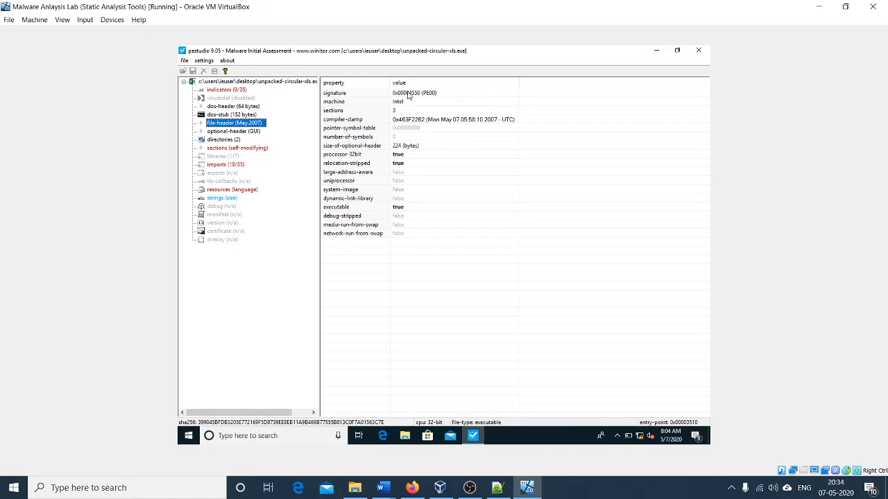
click(427, 120)
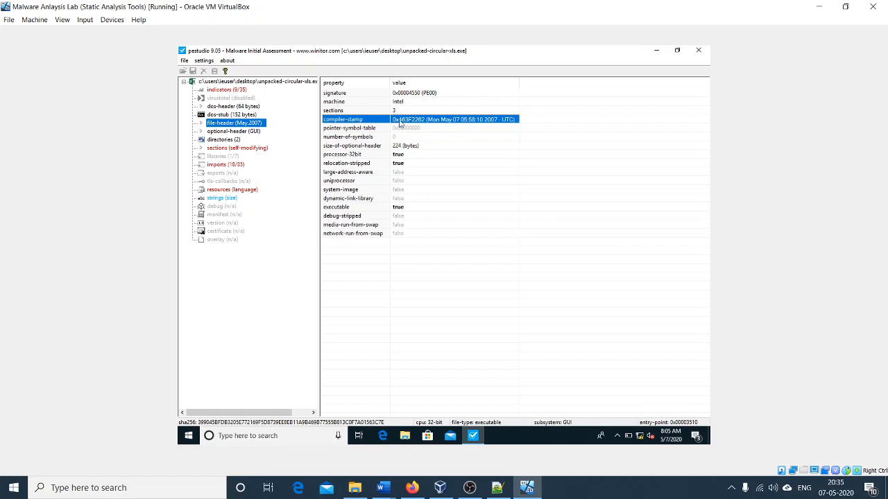
click(244, 132)
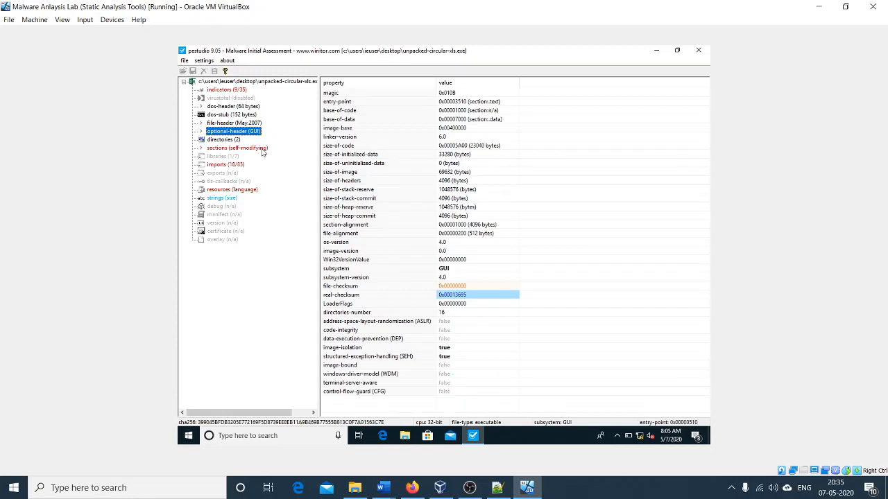
Step: View the executable's sections, and revisit its file-header and optional-header properties
click(240, 148)
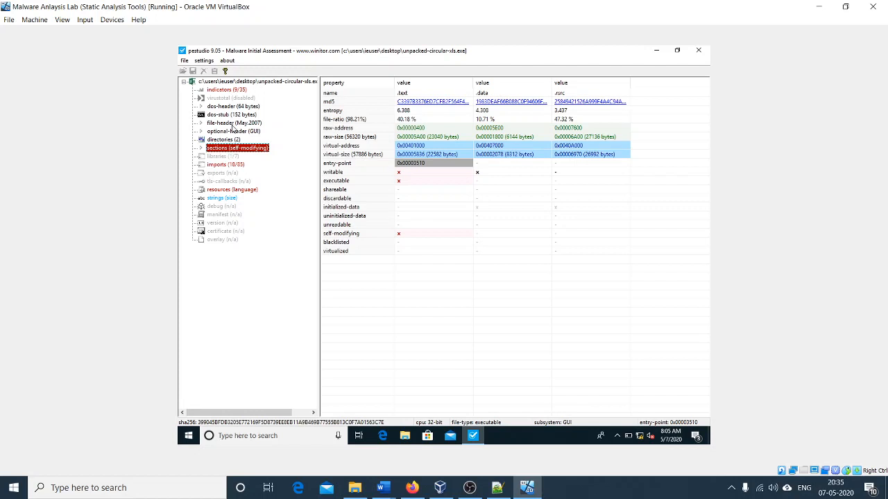
click(235, 123)
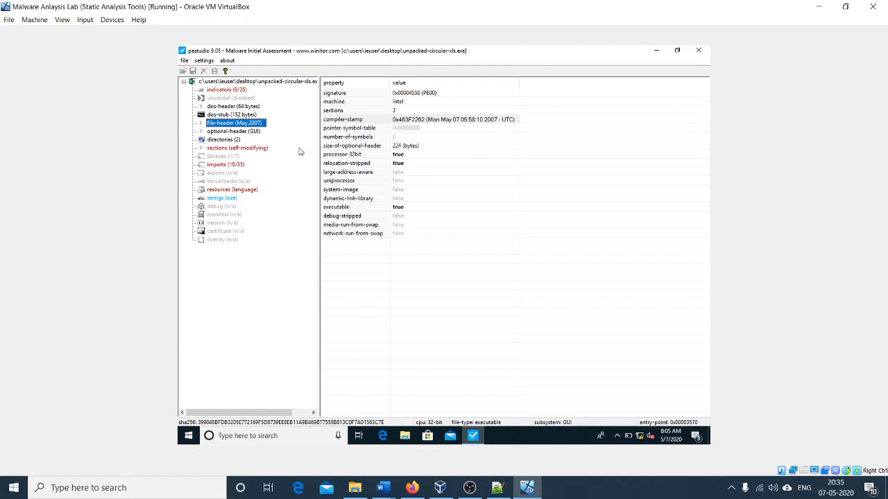
click(243, 132)
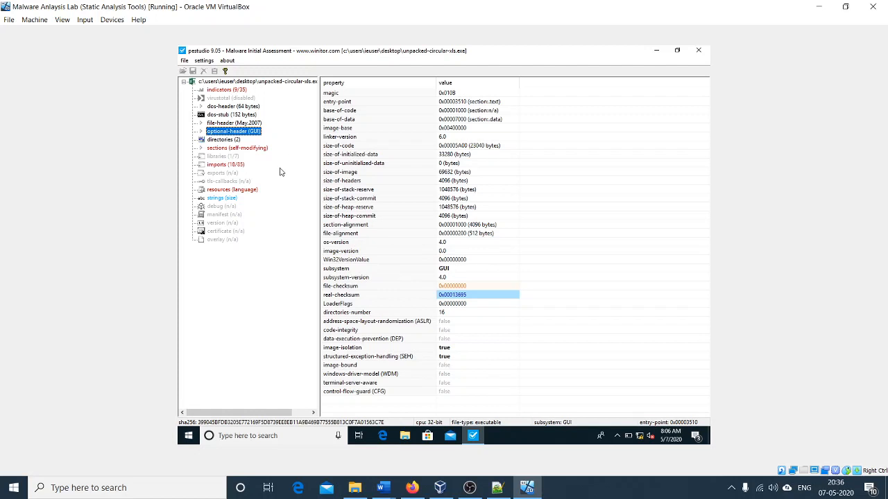
Step: Inspect the writable and executable attributes of the .text, .data and .rsrc sections
click(233, 148)
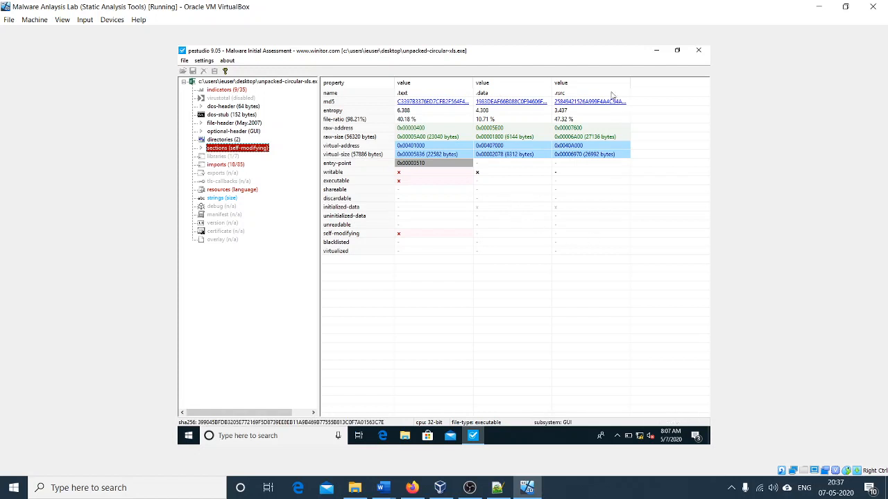
click(490, 173)
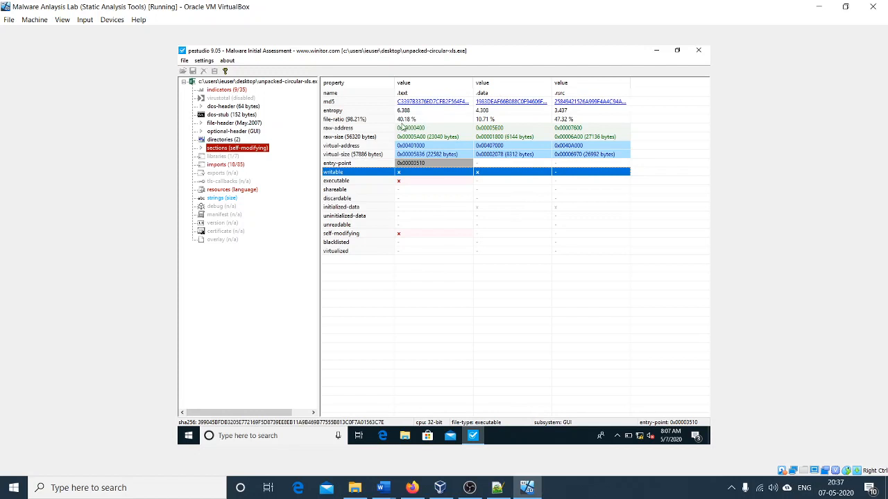
click(407, 182)
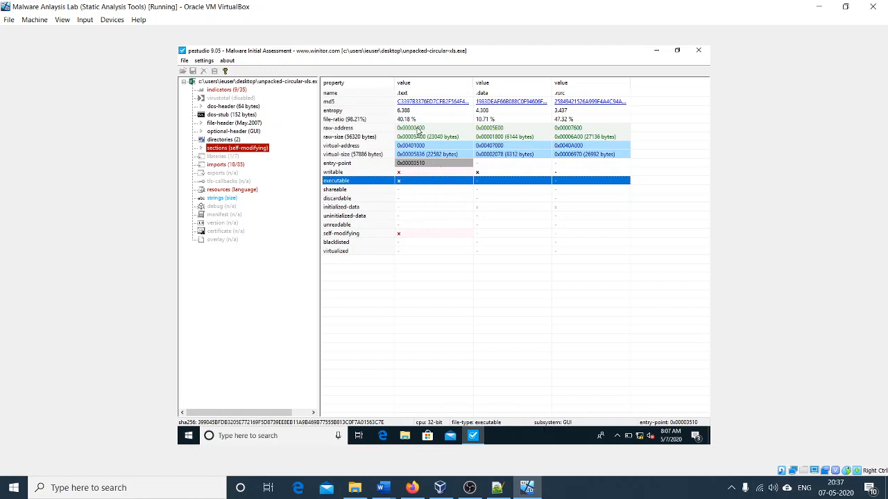
click(410, 174)
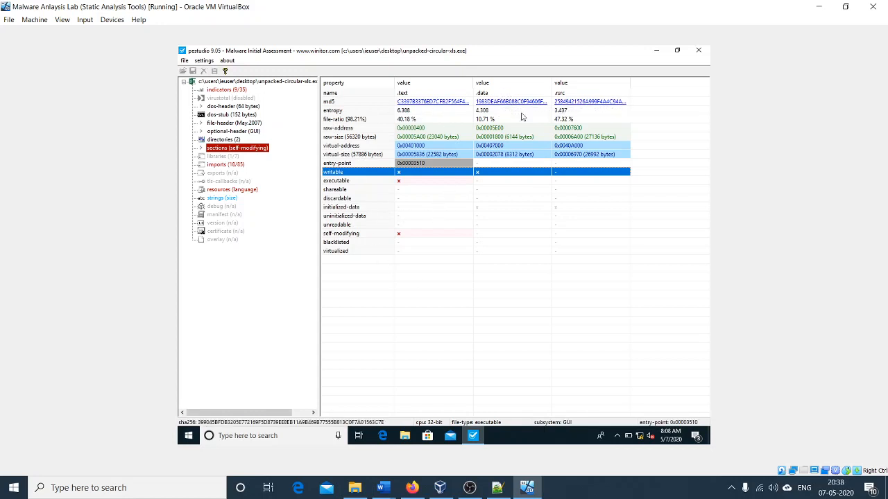
Step: Recheck the .text section's executable and writable attributes, and examine the kernel32.dll and wsock32.dll entries among the libraries
click(432, 181)
click(425, 171)
click(225, 157)
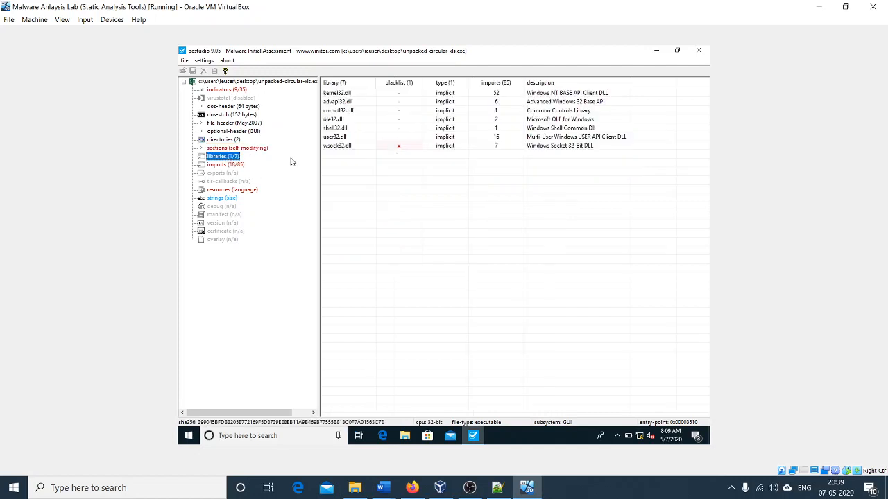
click(340, 97)
click(341, 147)
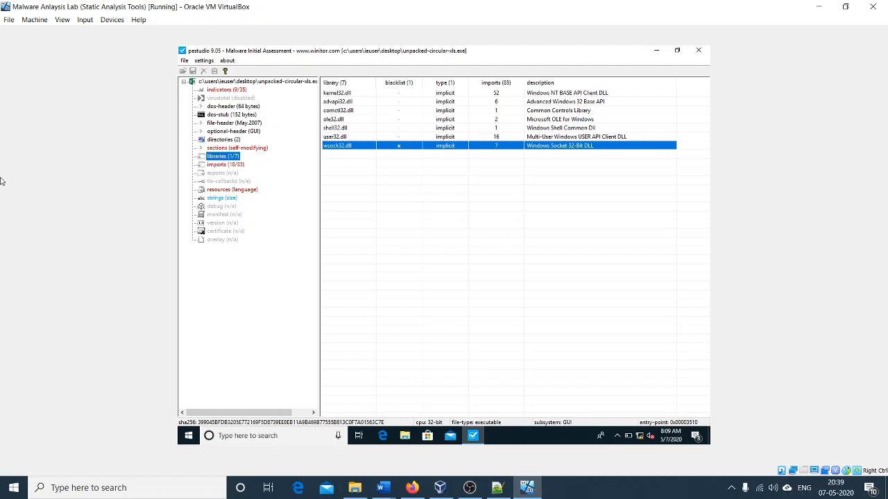
click(731, 488)
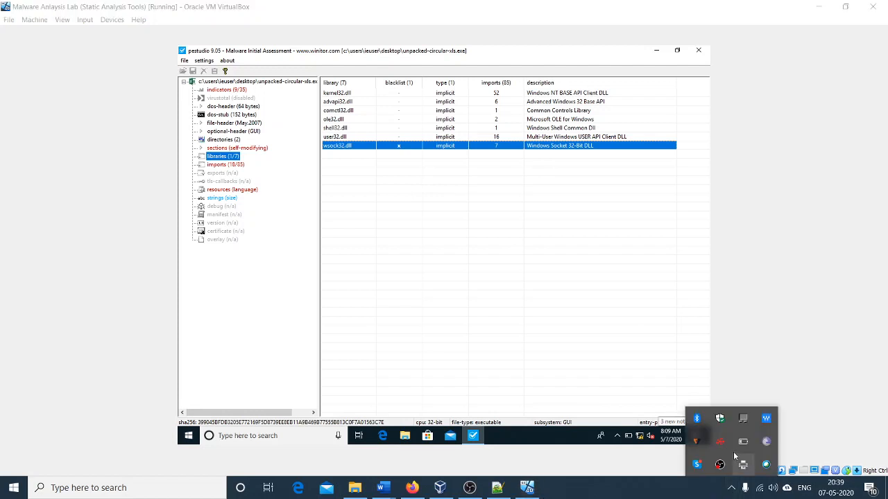
click(782, 333)
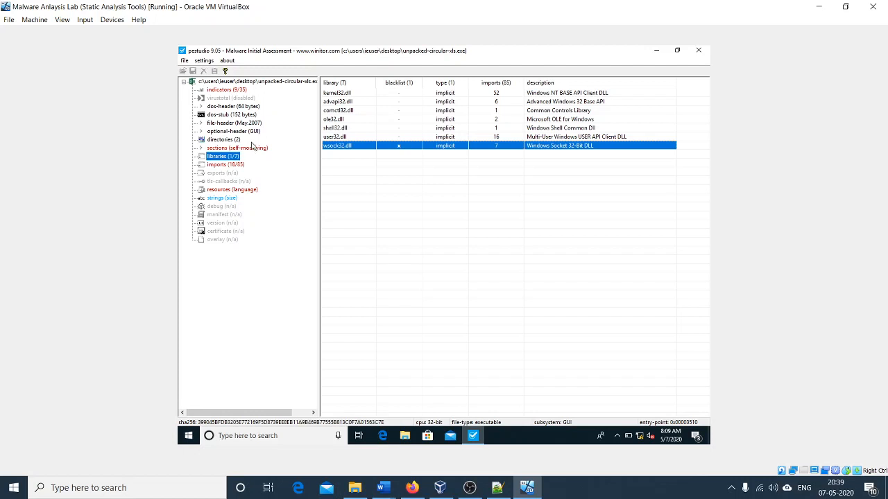
Step: Examine the executable's imported functions across the registry, network, memory, file, execution and dynamic-library groups
click(235, 165)
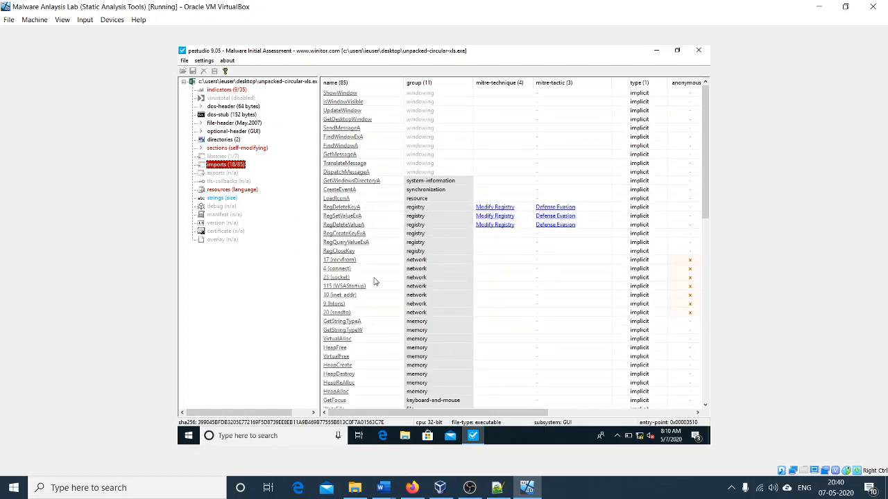
scroll(371, 281, down, 1)
scroll(371, 283, down, 1)
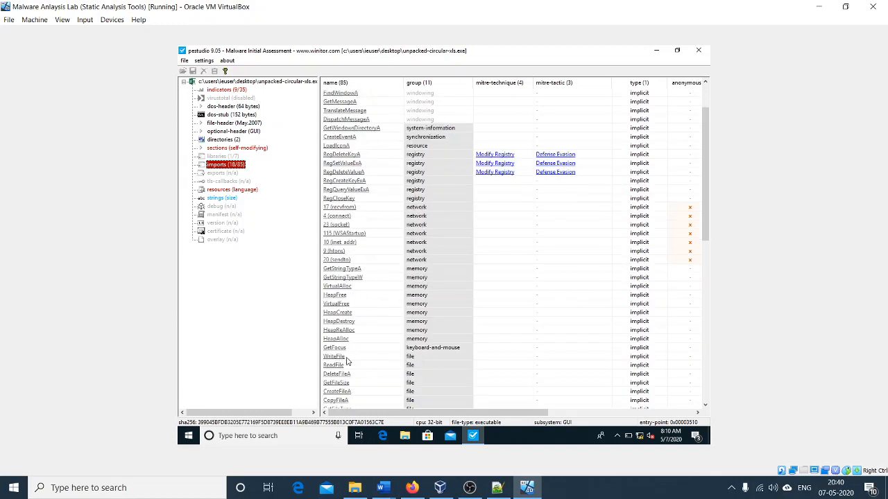
scroll(345, 360, down, 1)
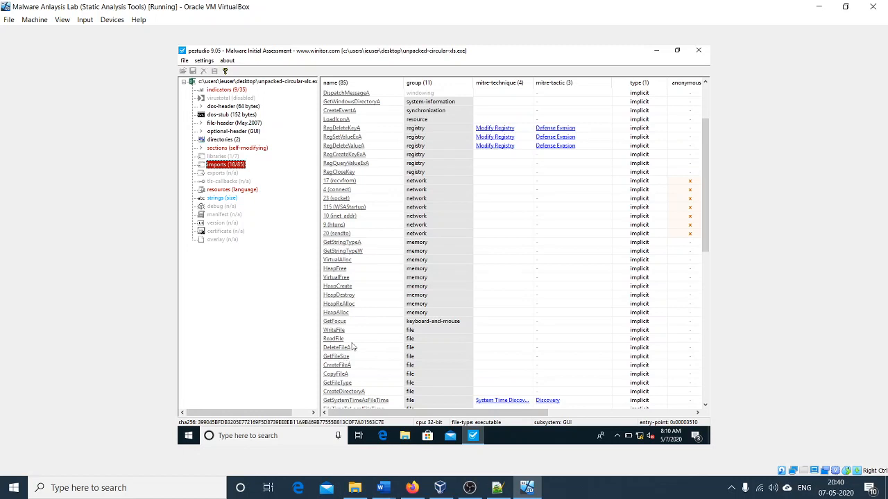
scroll(367, 332, up, 3)
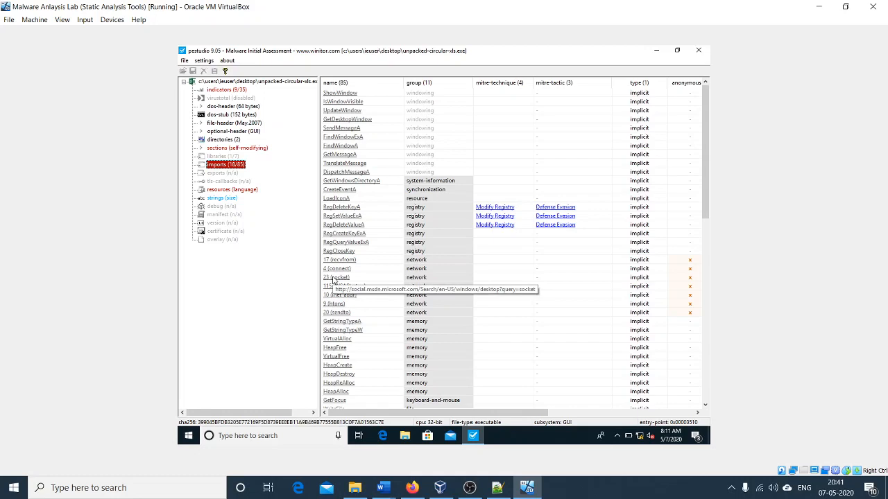
scroll(334, 280, down, 7)
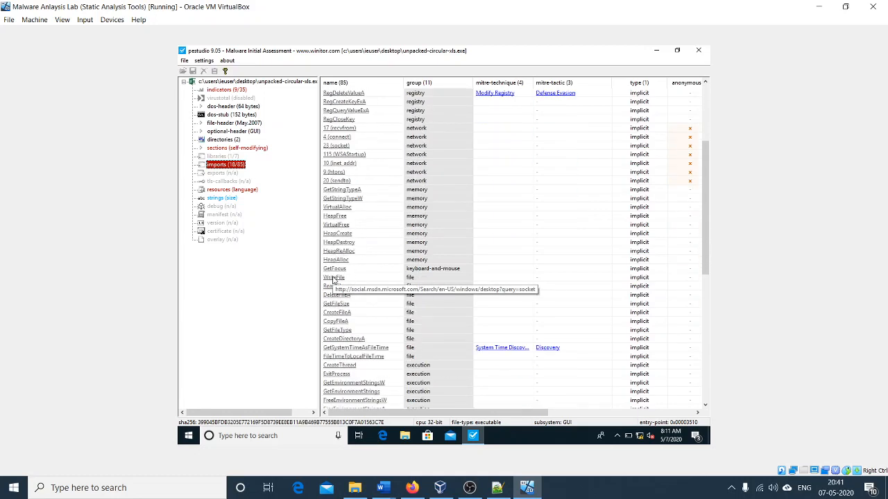
scroll(333, 280, down, 2)
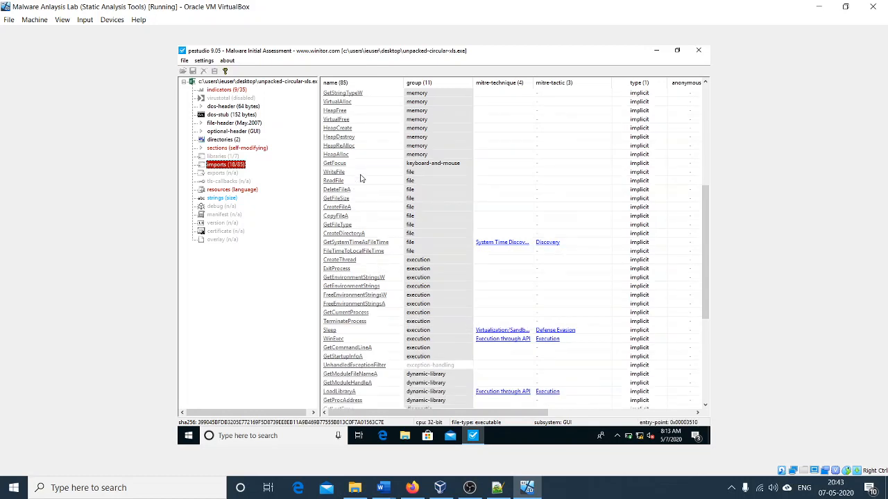
scroll(381, 244, down, 7)
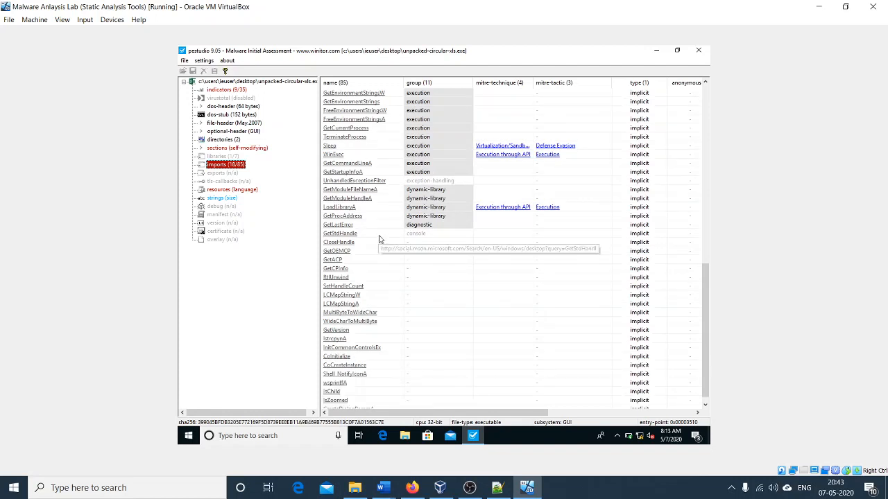
scroll(378, 244, up, 5)
scroll(379, 241, up, 2)
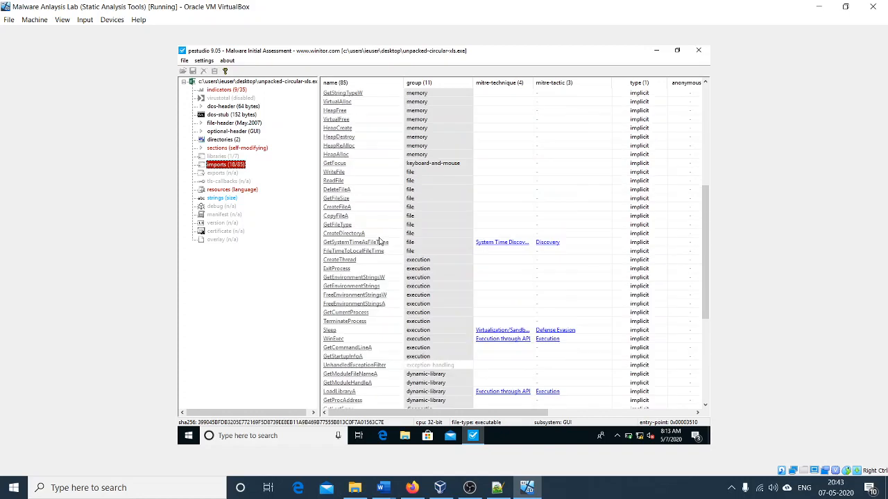
scroll(367, 293, down, 4)
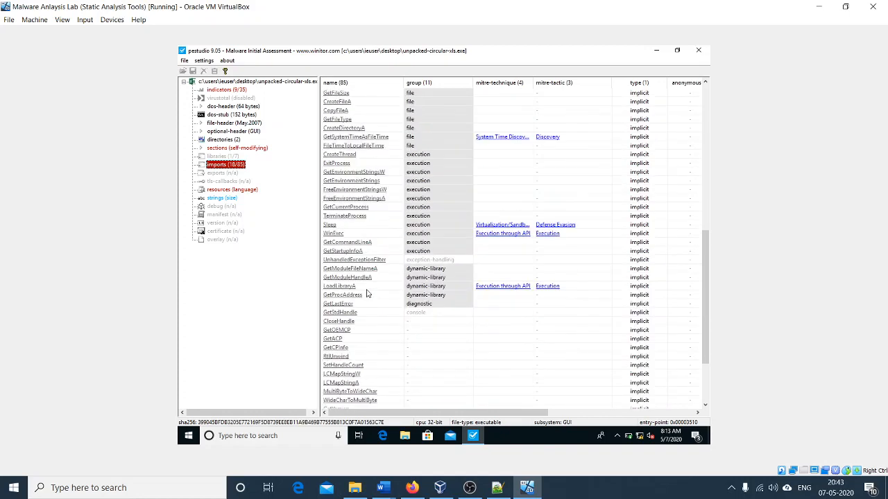
scroll(362, 294, up, 4)
scroll(361, 294, up, 5)
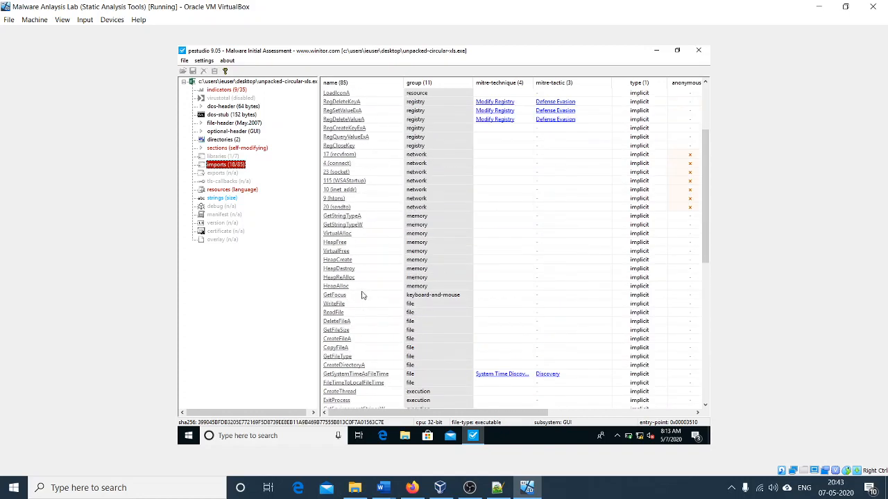
drag(511, 416, 370, 414)
Step: View the executable's resources and inspect the language of the dialog resource
click(228, 190)
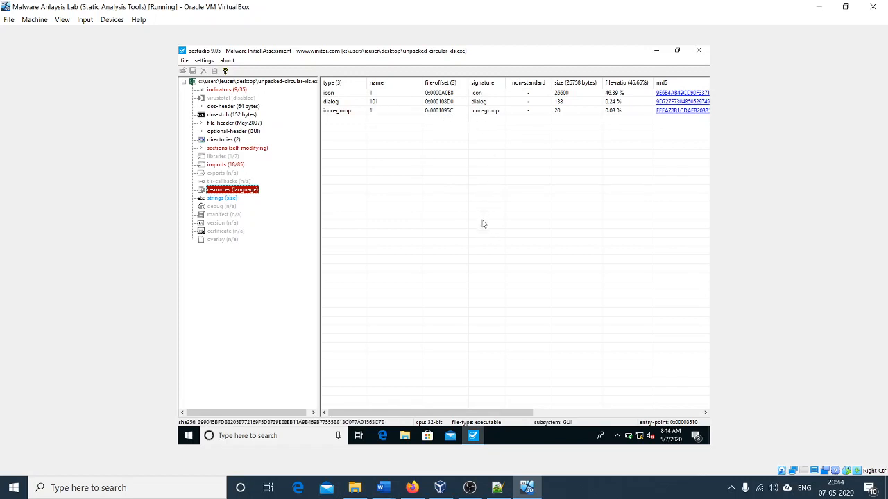
drag(508, 414, 616, 421)
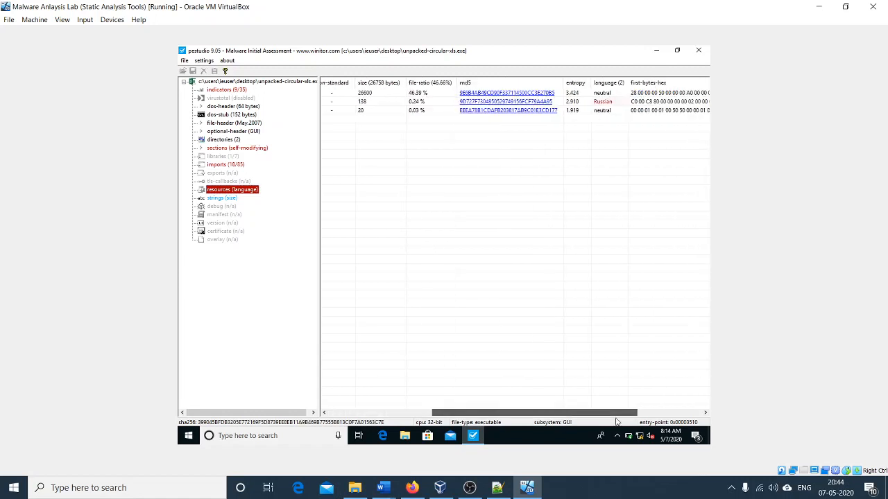
scroll(616, 421, left, 8)
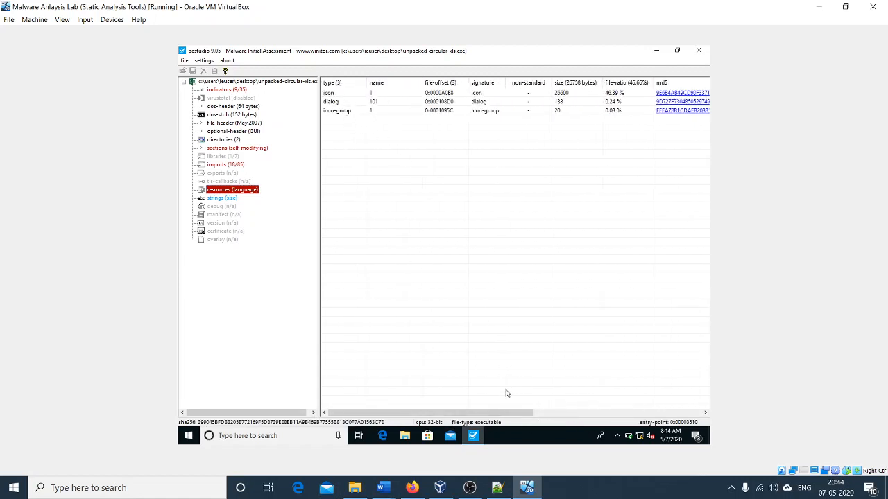
drag(492, 414, 619, 430)
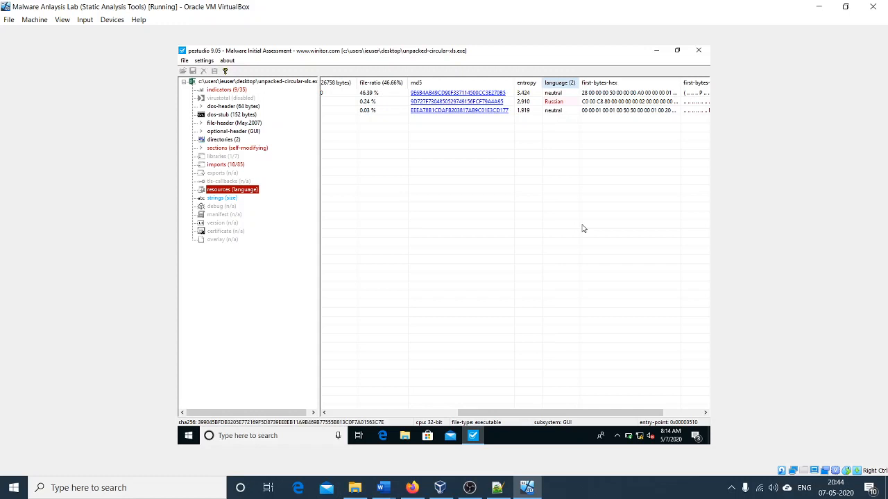
click(566, 106)
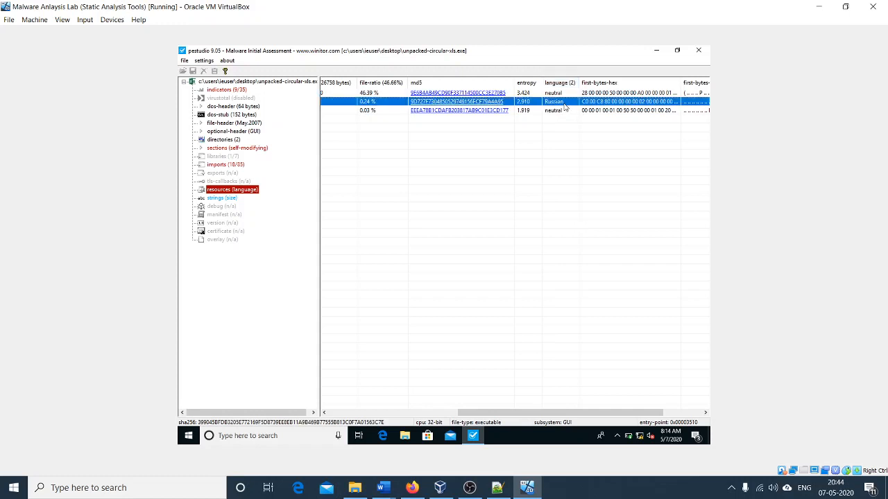
click(573, 149)
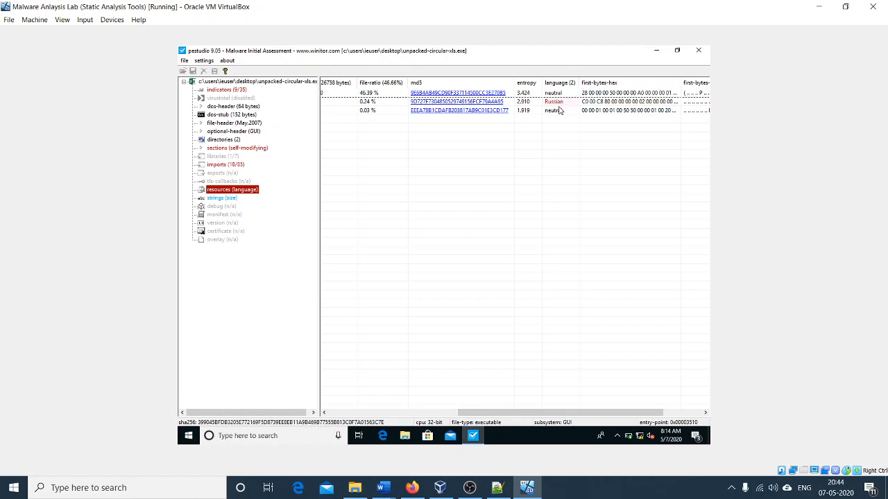
click(362, 415)
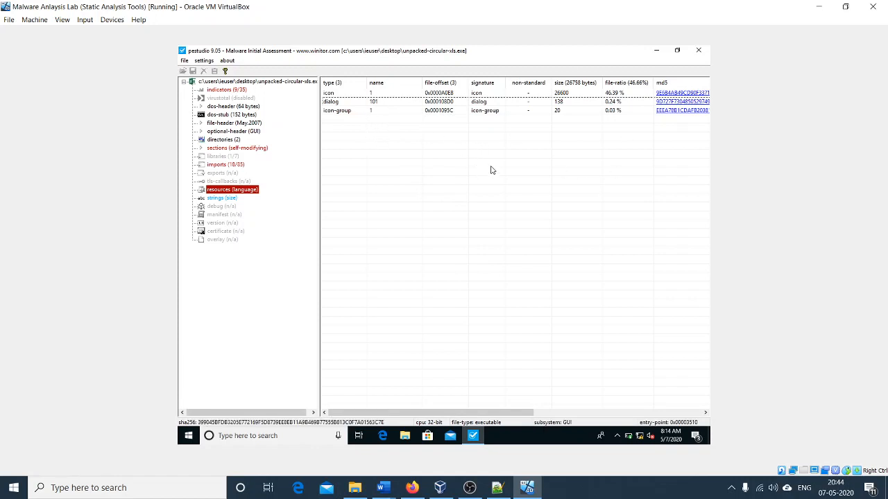
Step: Compare the signatures of the icon-group, dialog and icon resources, and recheck the dialog's language
click(480, 111)
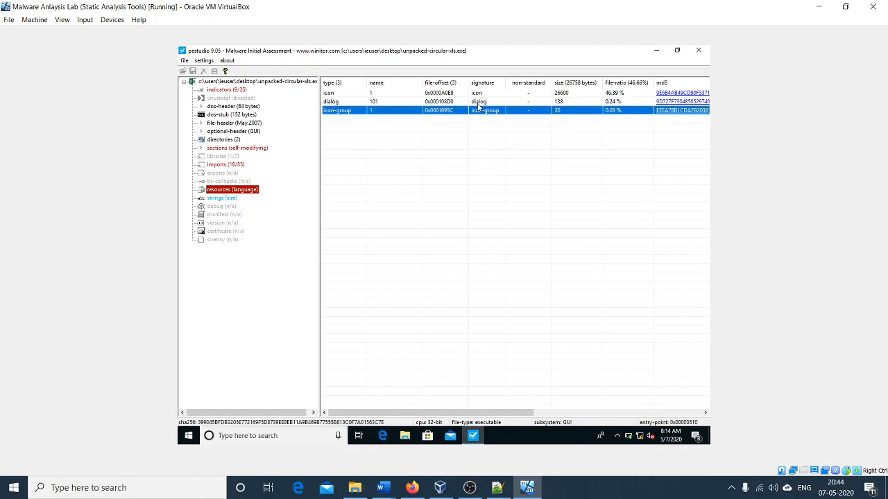
click(479, 101)
click(478, 93)
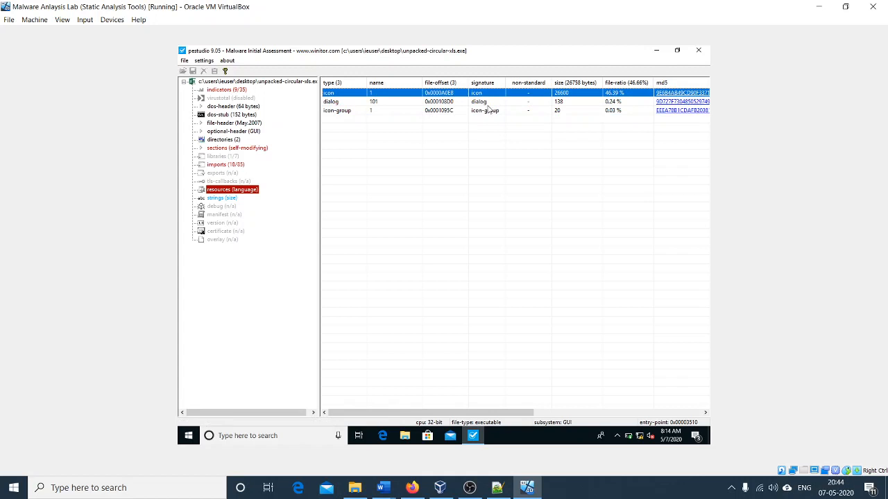
click(583, 413)
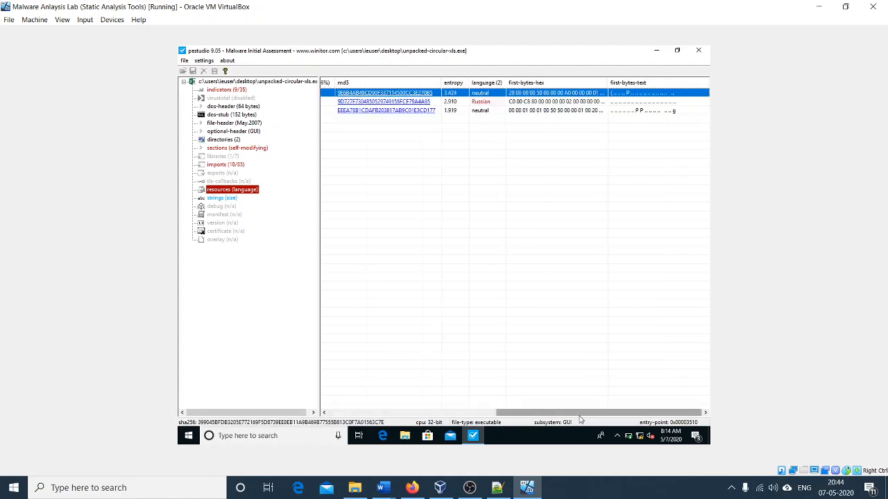
click(488, 103)
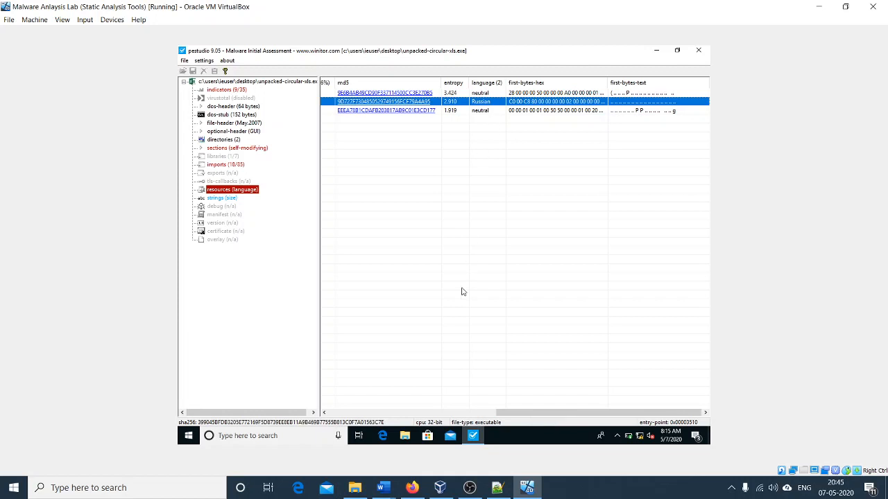
click(387, 413)
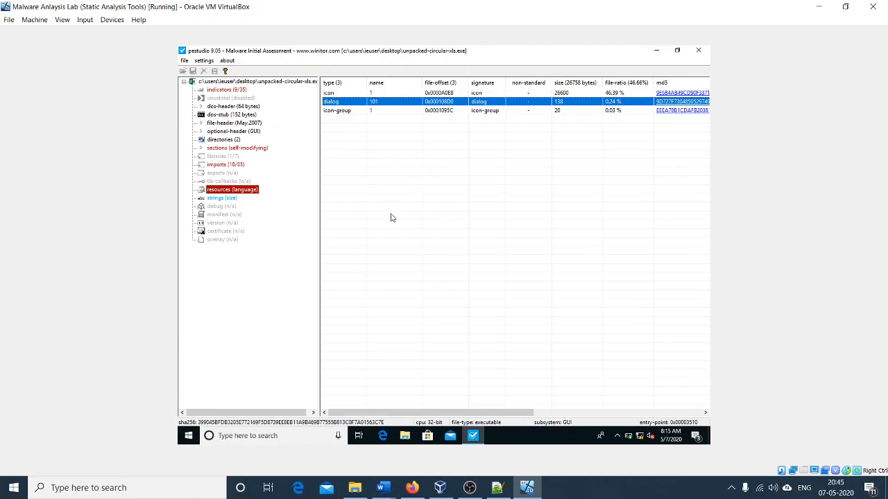
Step: Review the executable's sections again together with its file-header and optional-header properties
click(238, 148)
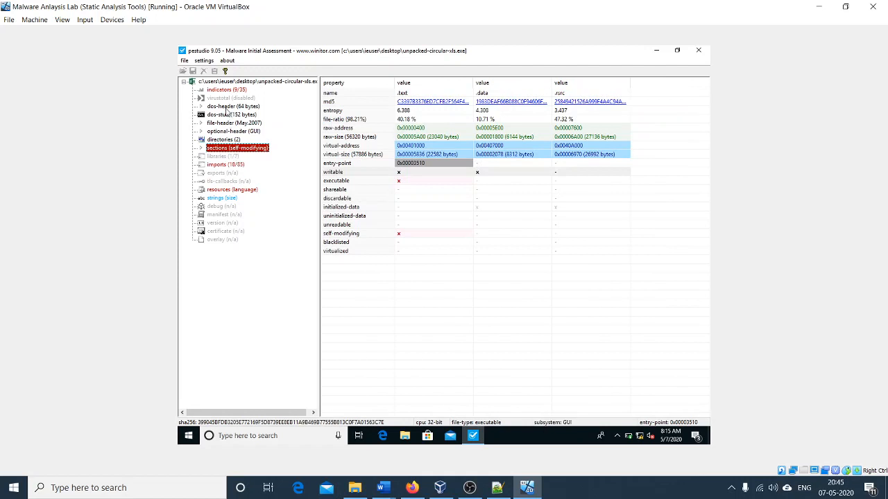
click(231, 123)
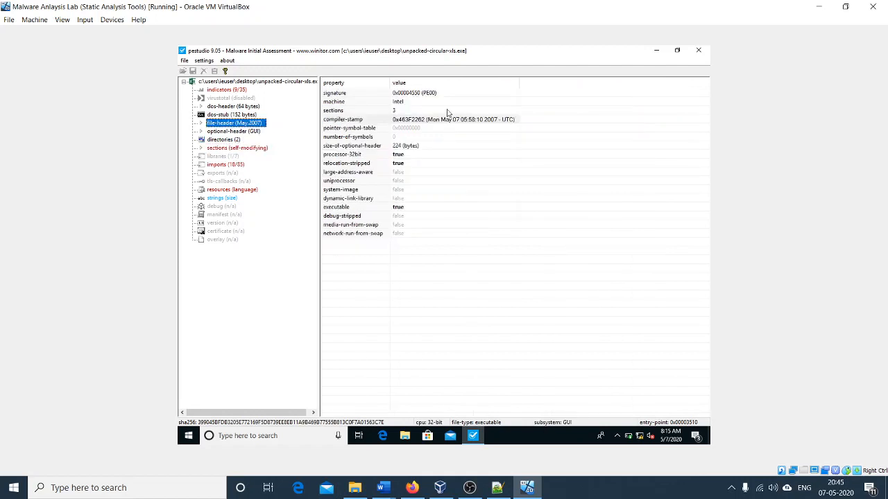
click(233, 131)
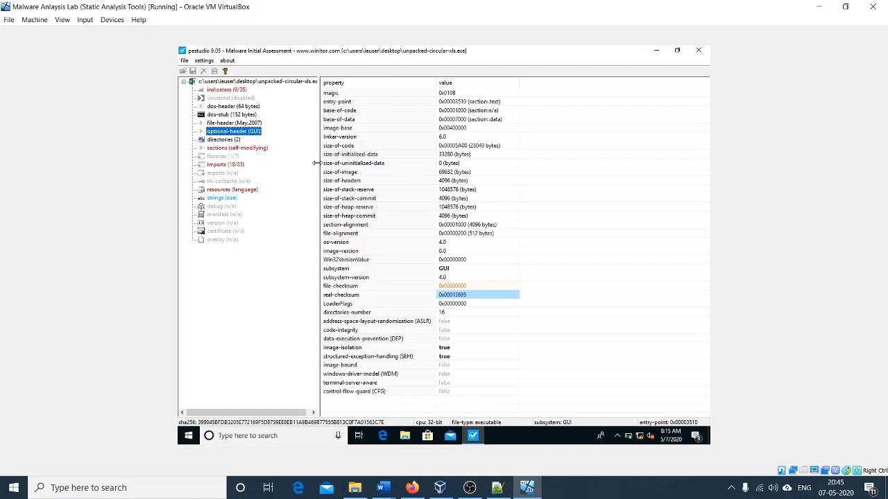
click(240, 150)
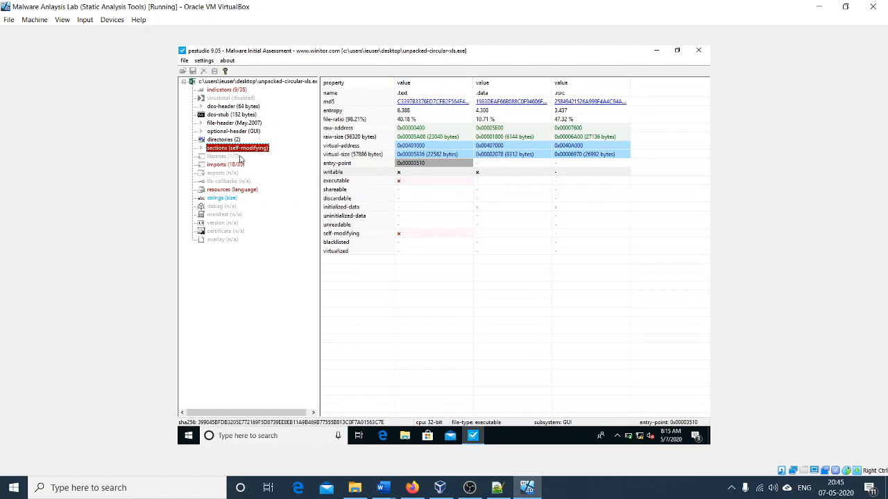
Step: Revisit the libraries list and the network, memory, file and execution groups of the imported functions
click(229, 156)
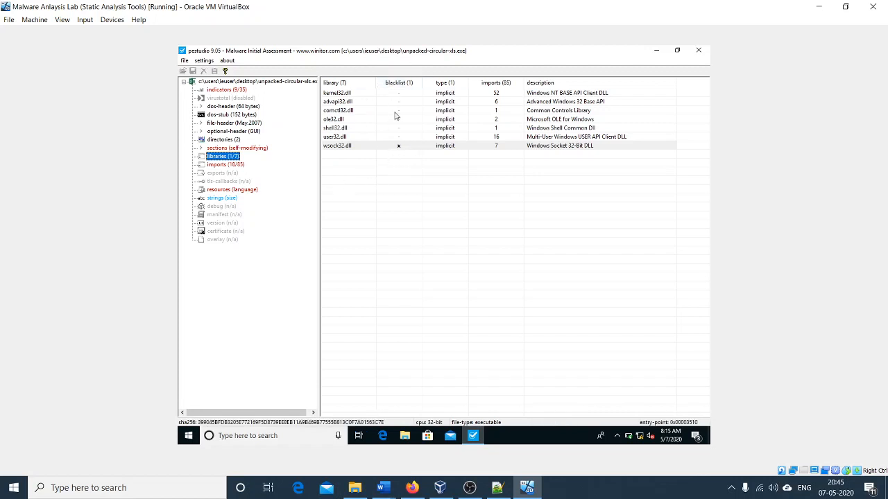
click(226, 166)
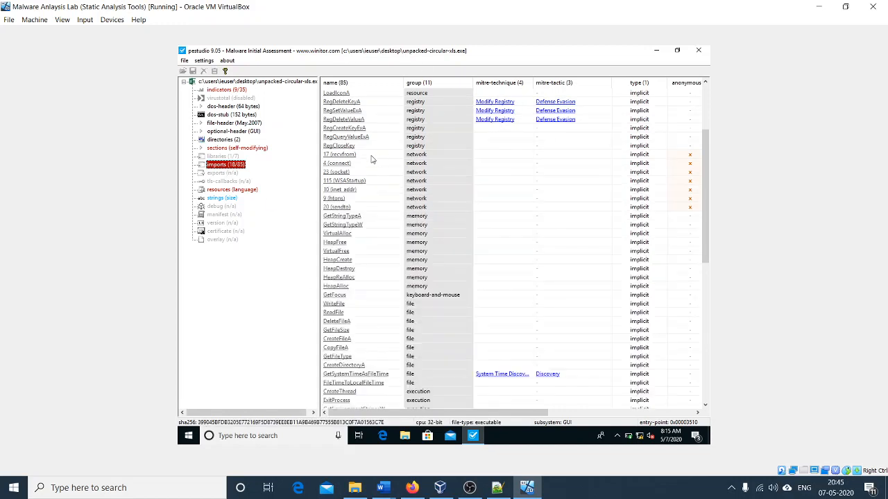
scroll(386, 217, down, 3)
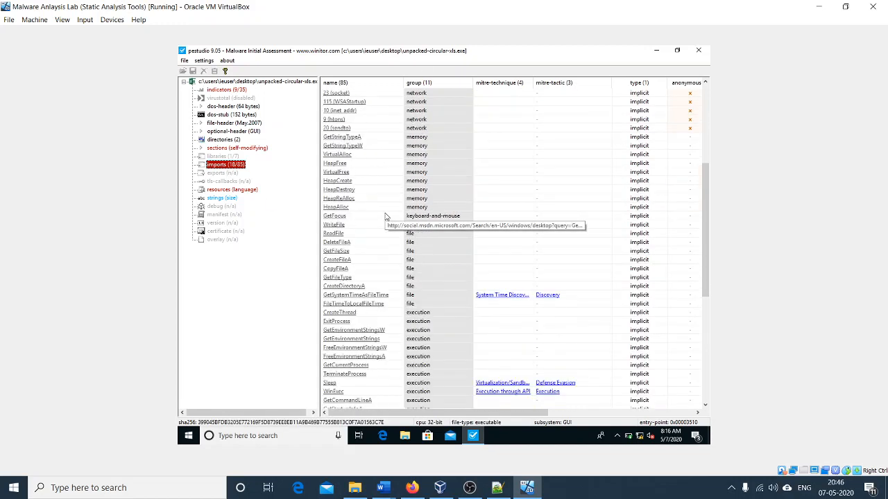
scroll(386, 217, down, 5)
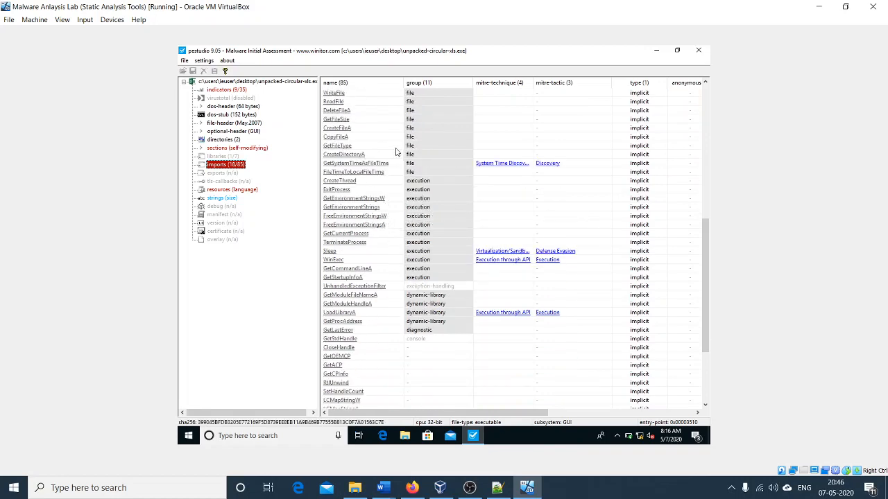
scroll(397, 151, up, 4)
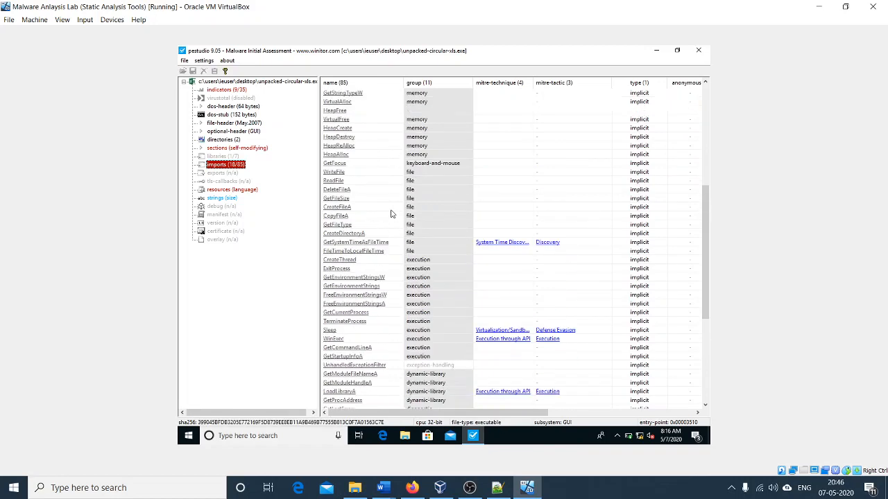
Step: Recheck the languages of the executable's resources and read through the values in its strings list
click(247, 191)
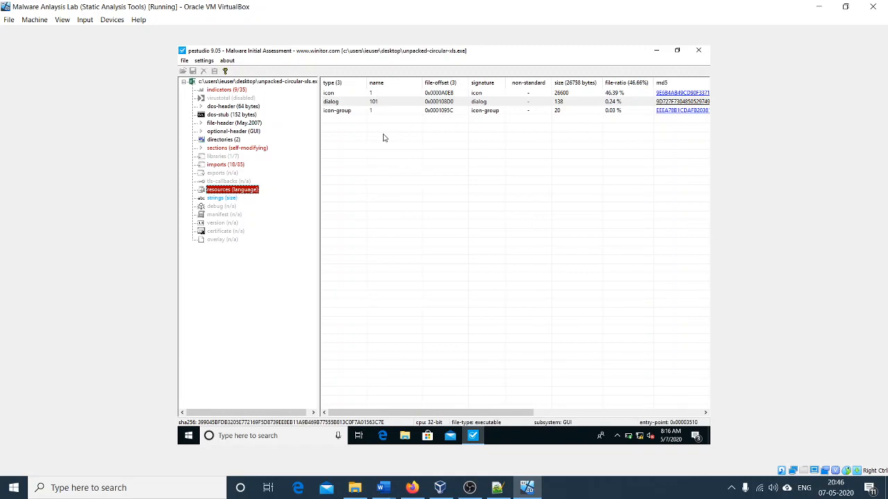
click(593, 413)
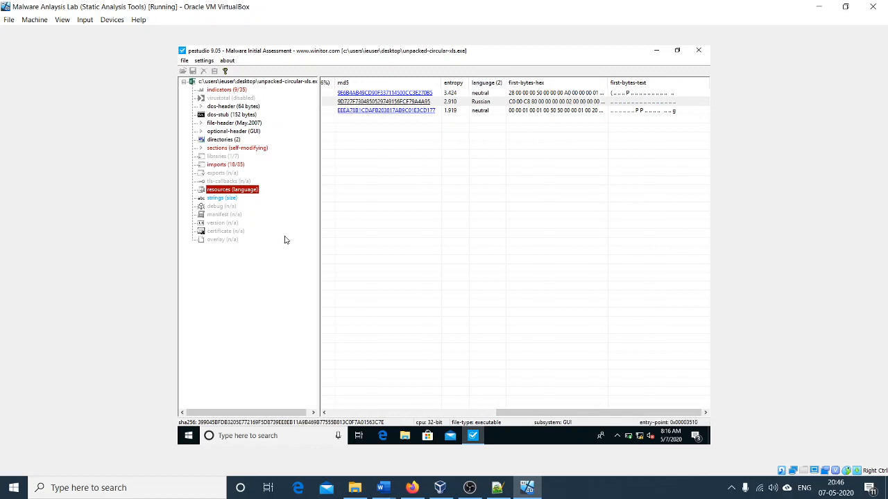
click(234, 199)
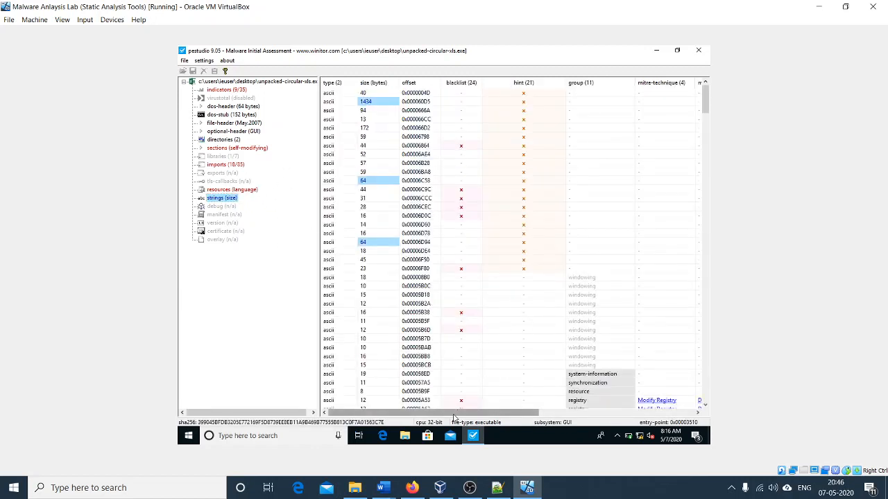
drag(457, 414, 631, 430)
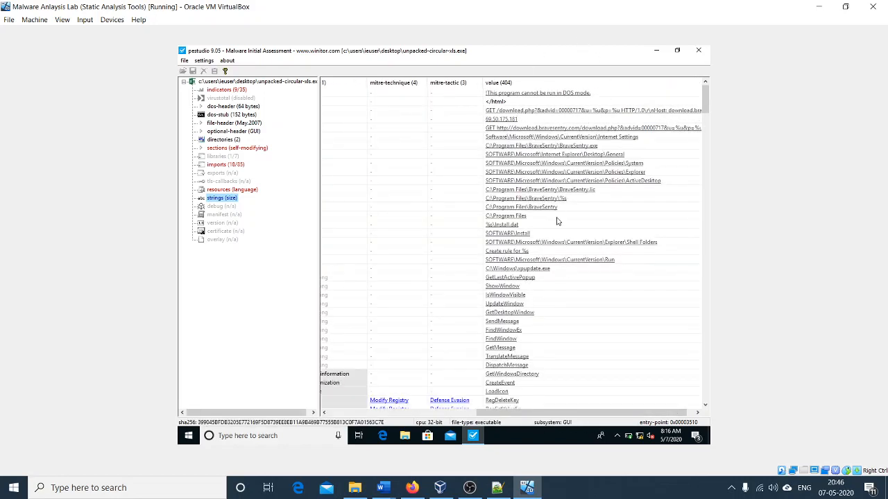
scroll(559, 224, down, 3)
scroll(559, 224, up, 3)
scroll(566, 139, down, 10)
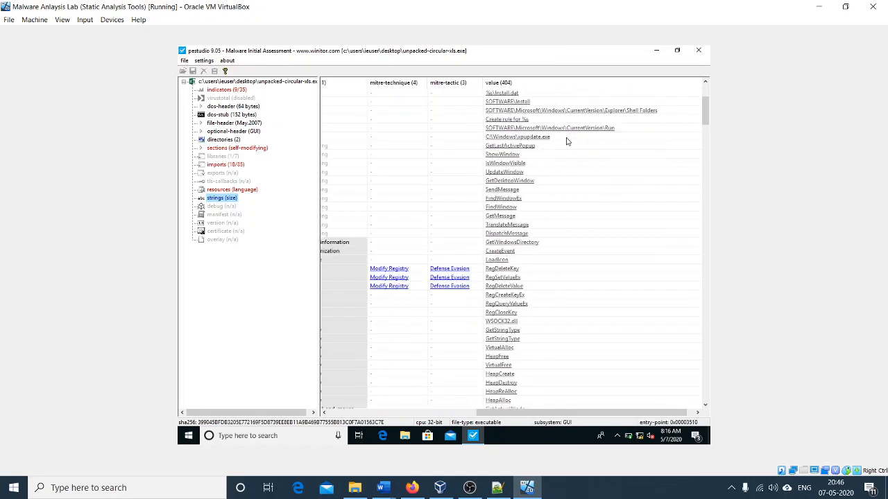
scroll(563, 147, down, 10)
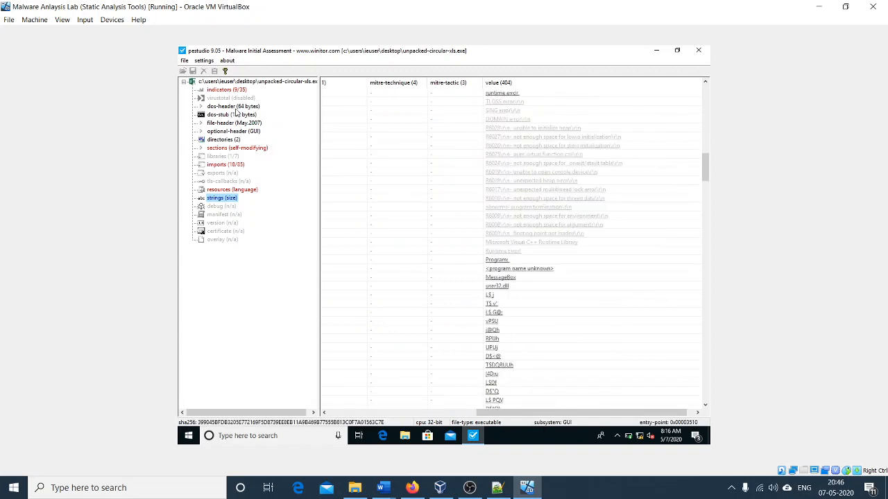
Step: Review the executable's indicators, checking the blacklisted resource language, writable first section, self-modifying section and URL-pattern entries
click(226, 90)
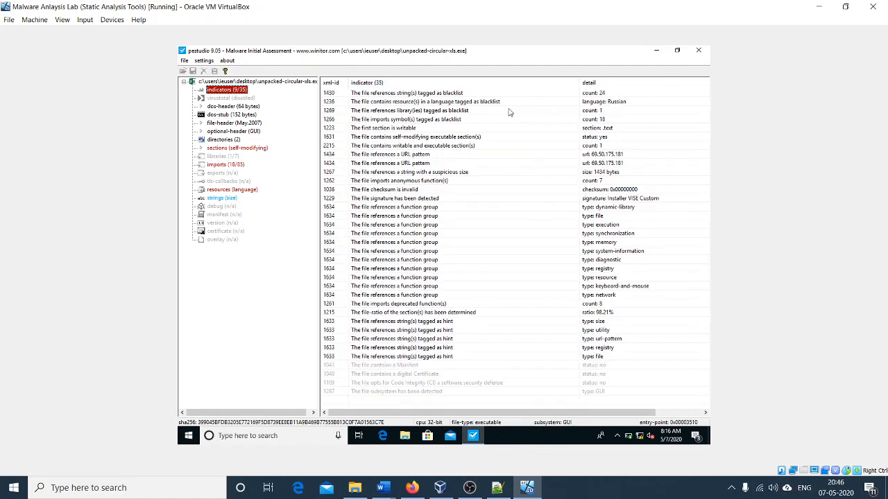
click(445, 103)
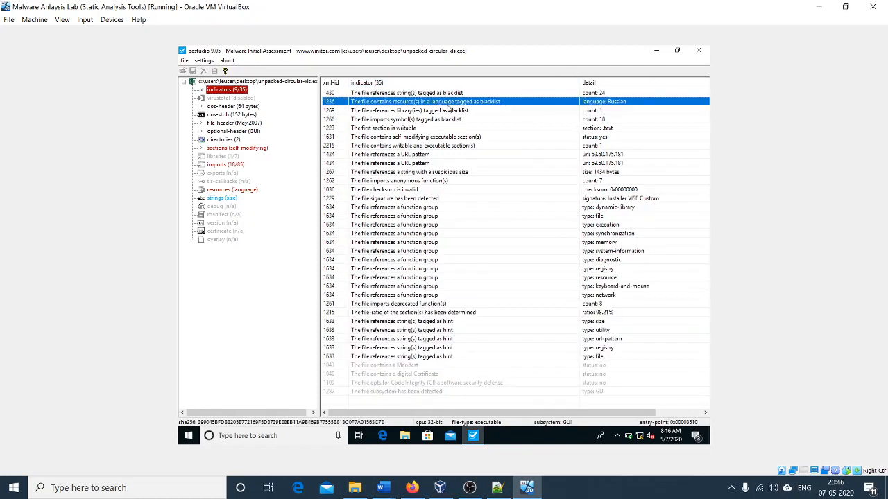
click(606, 129)
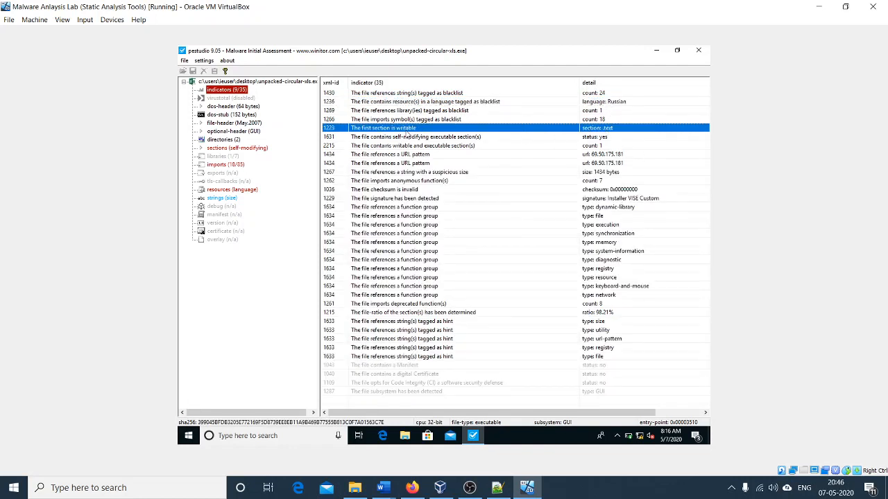
click(620, 137)
click(615, 155)
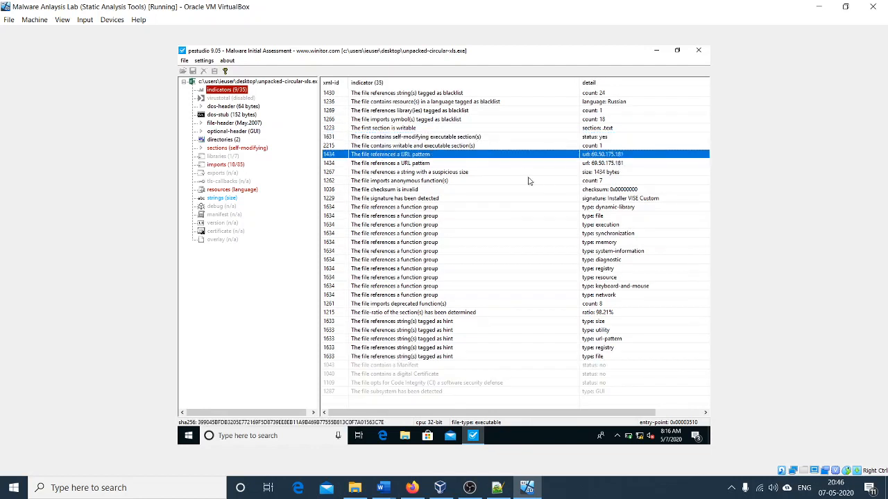
click(619, 162)
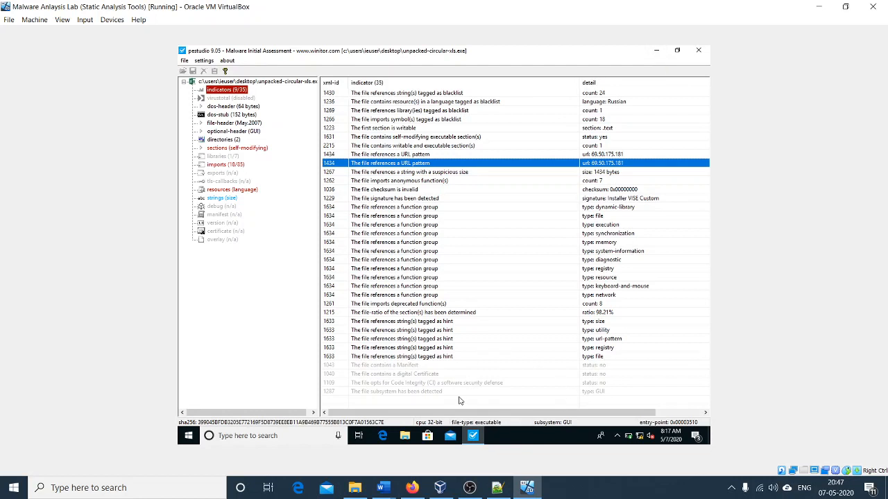
Step: Switch to the IOC notes in Notepad++ and review the packing, executable type, URL, IP address and Files entries
click(497, 488)
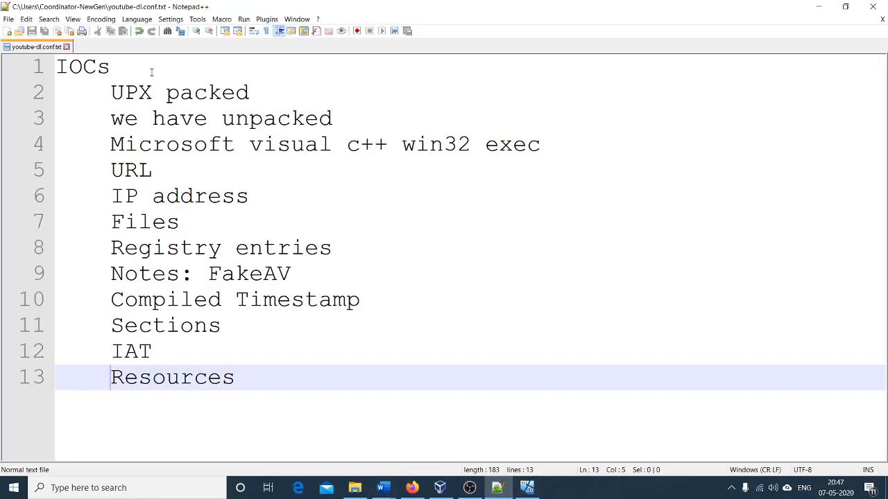
click(144, 75)
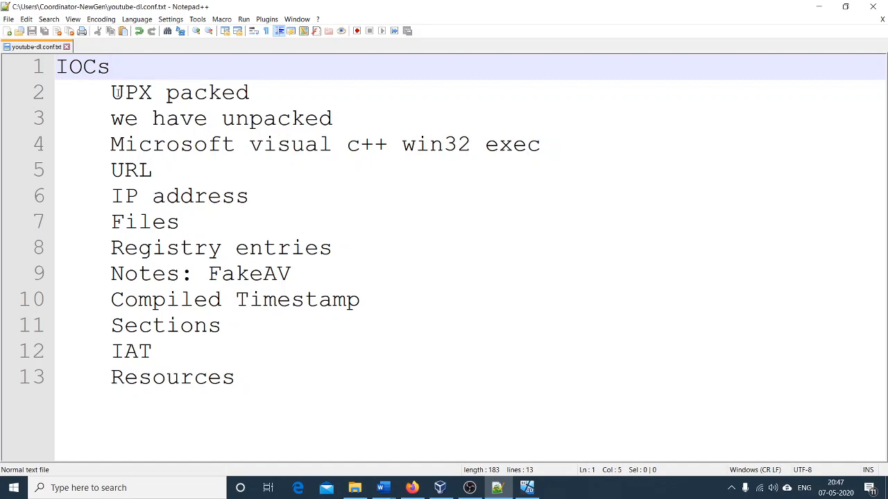
drag(115, 92, 273, 97)
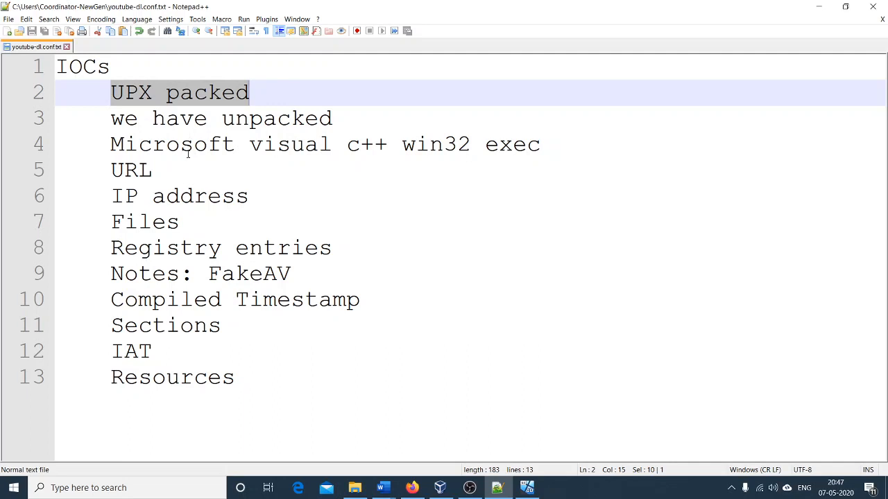
drag(125, 119, 292, 121)
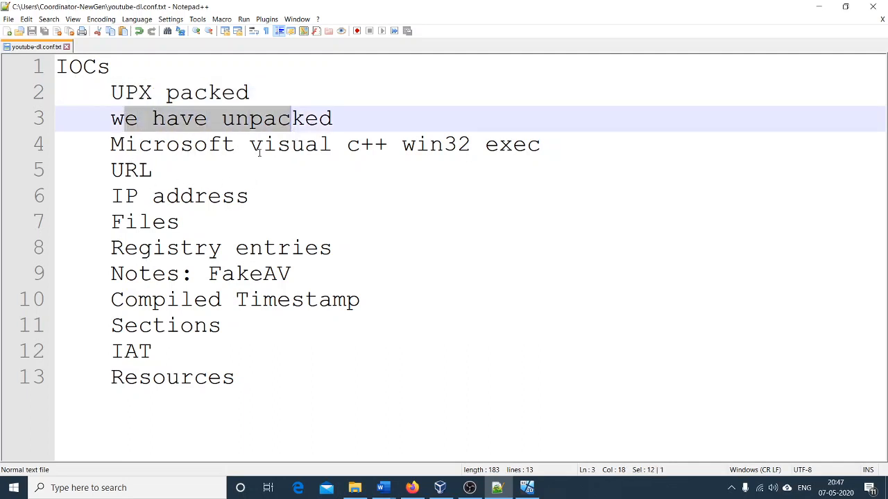
drag(403, 144, 527, 144)
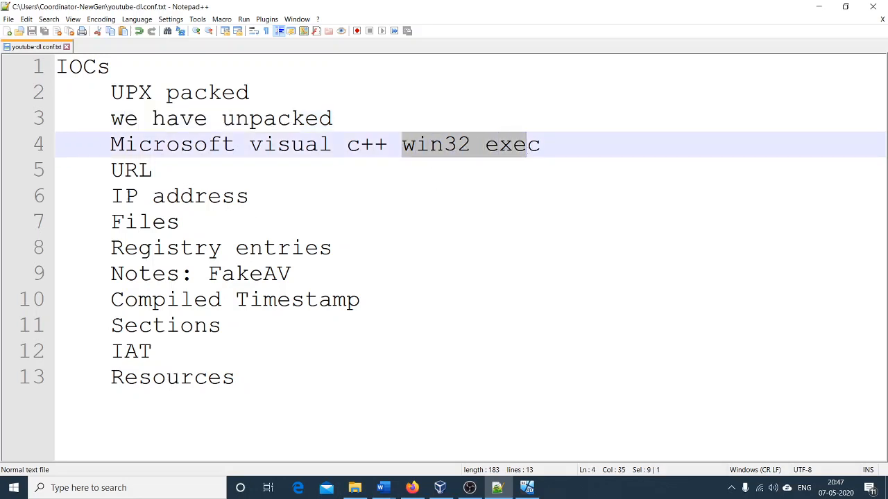
drag(162, 171, 109, 170)
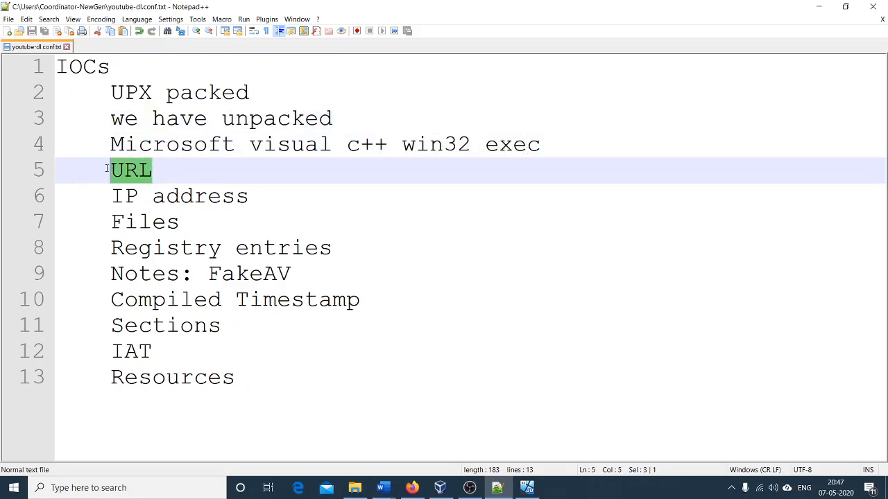
drag(111, 196, 252, 202)
double_click(147, 221)
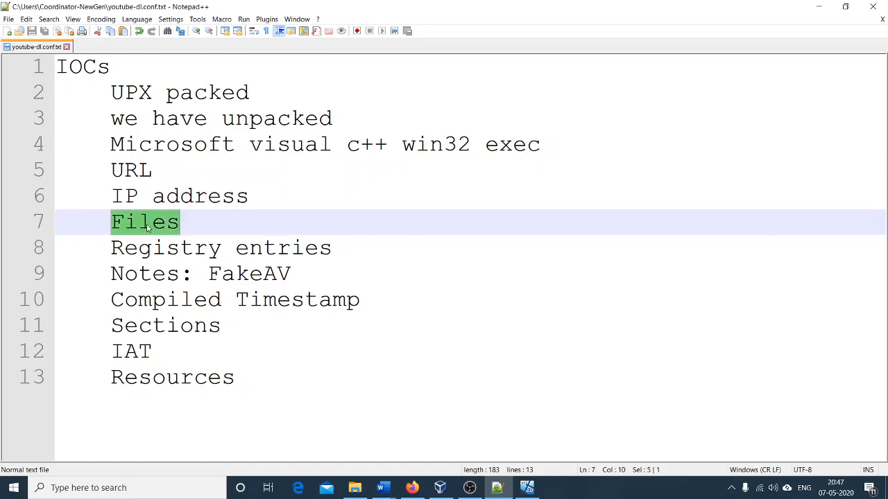
click(205, 196)
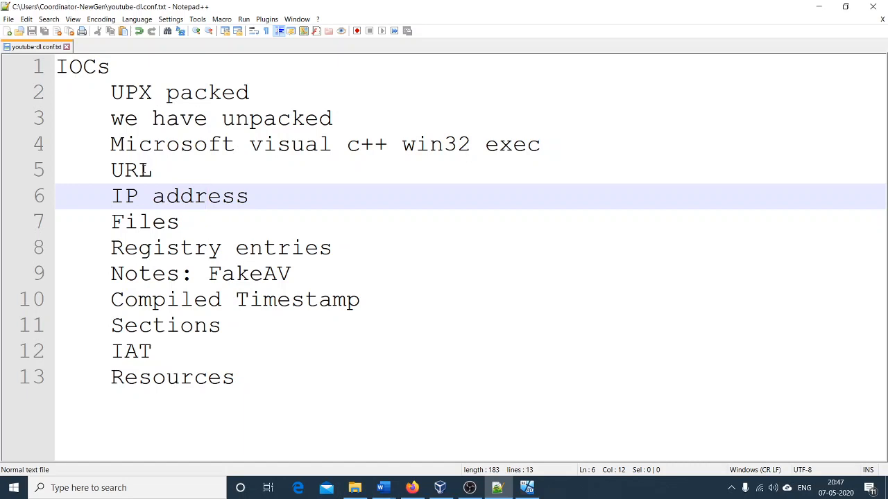
double_click(146, 170)
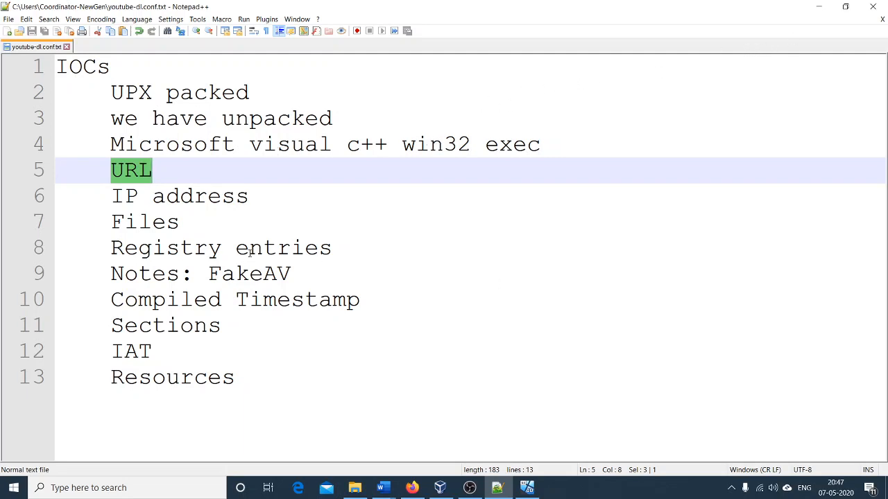
double_click(151, 227)
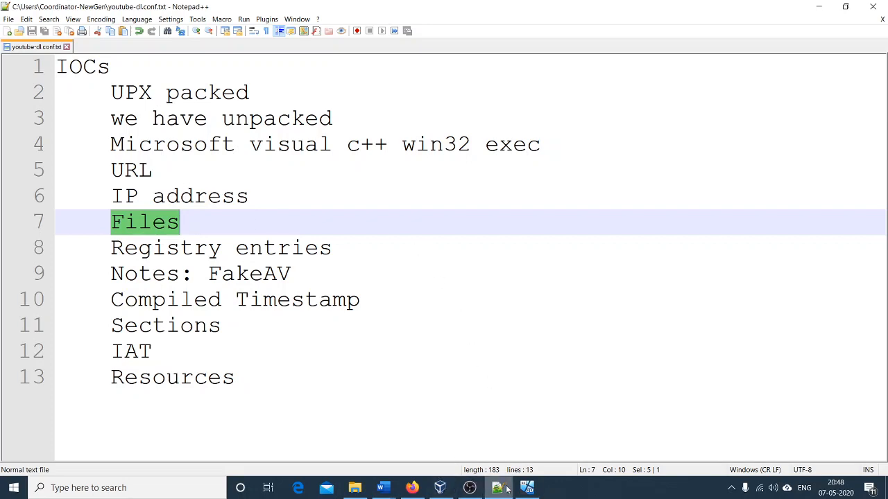
Step: Return to pestudio in the virtual machine and look through the strings again for file paths and registry keys
click(527, 489)
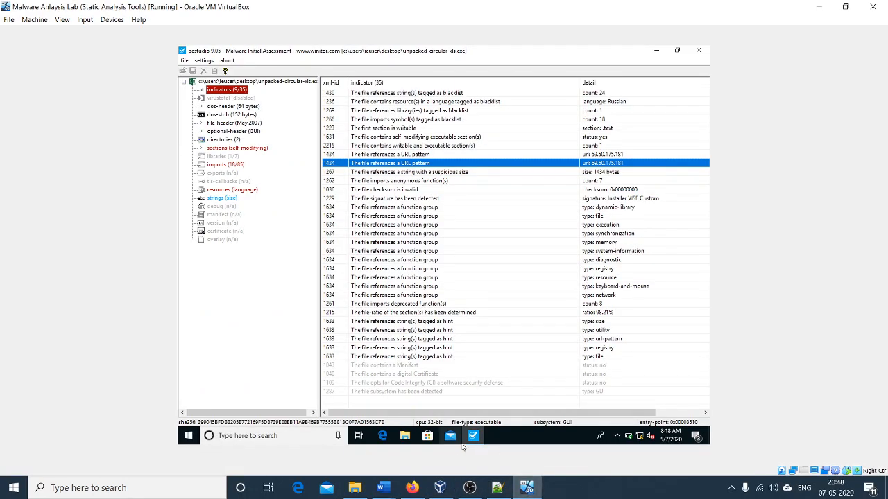
click(221, 198)
scroll(576, 347, up, 10)
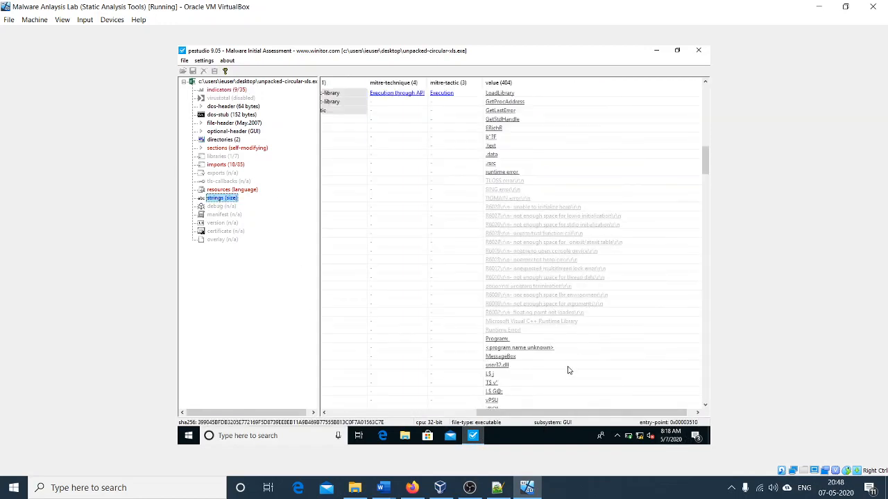
scroll(566, 357, up, 6)
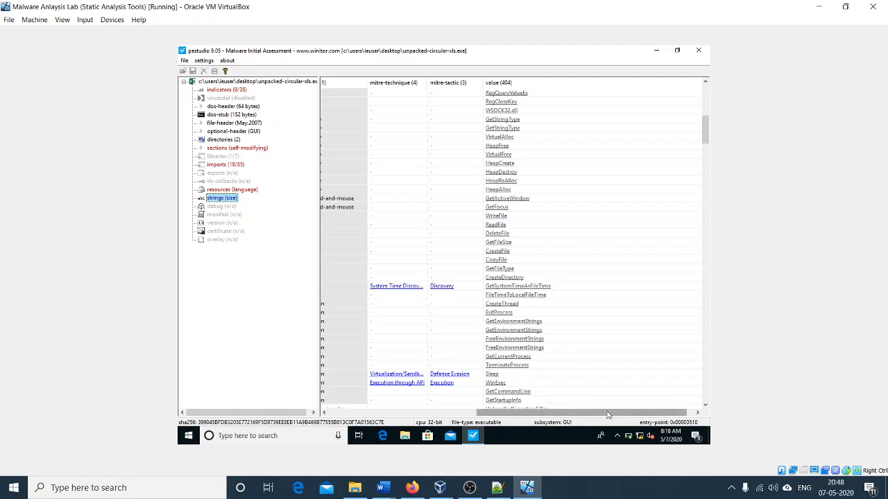
drag(625, 414, 555, 413)
scroll(570, 298, down, 11)
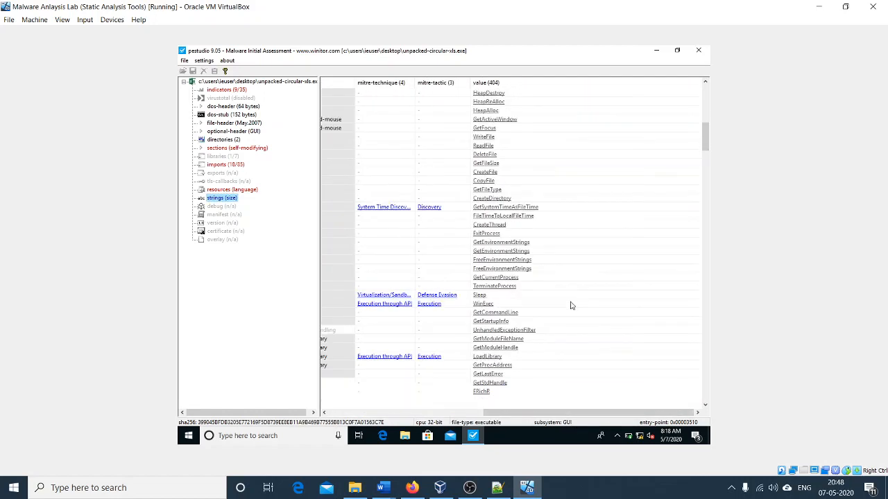
scroll(570, 298, up, 20)
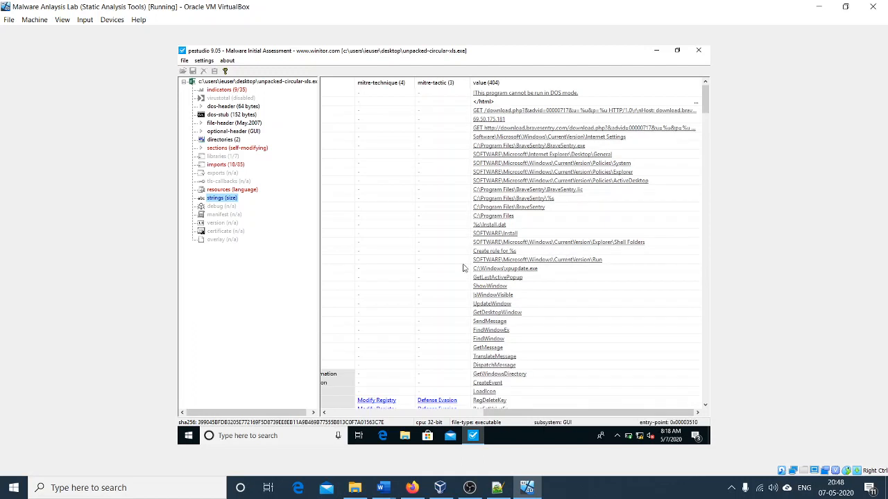
Step: Go back to the Notepad++ notes and review the IOC entries from Registry entries through Resources
click(497, 488)
click(338, 243)
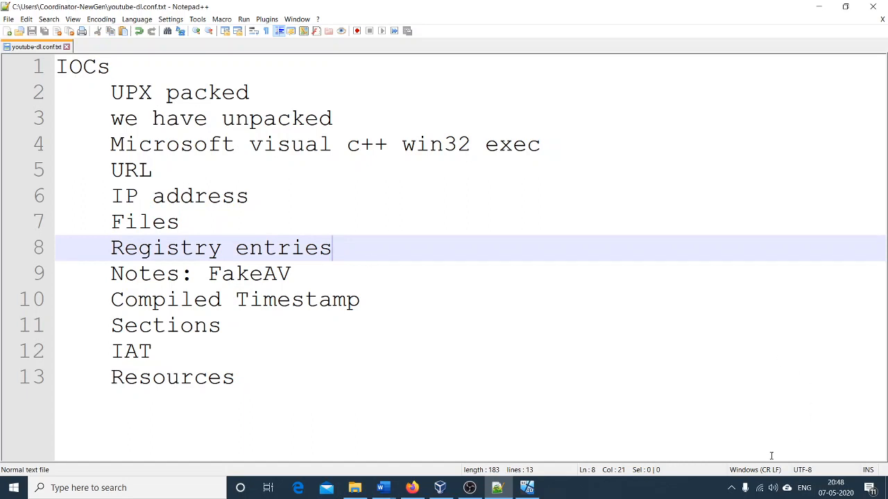
click(732, 488)
click(319, 258)
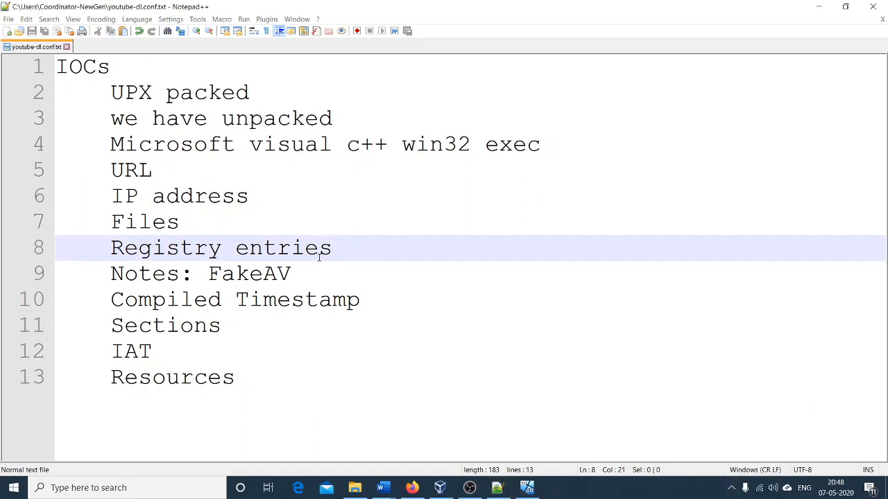
click(312, 267)
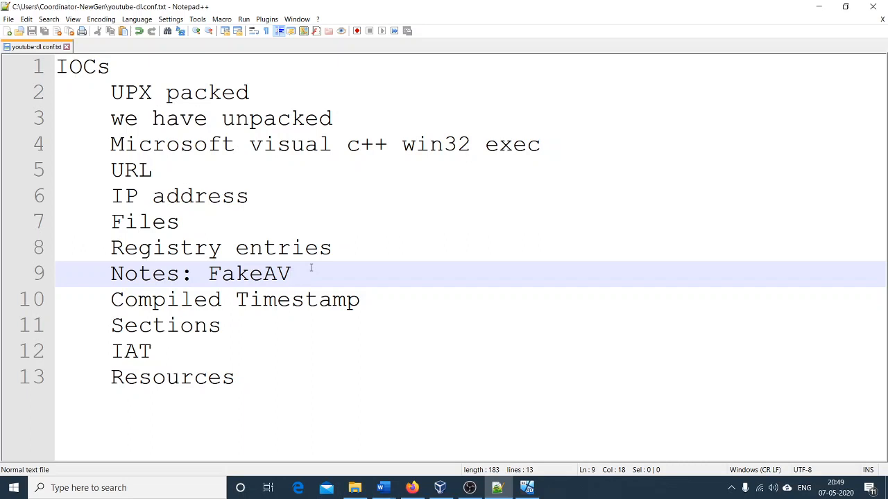
click(368, 301)
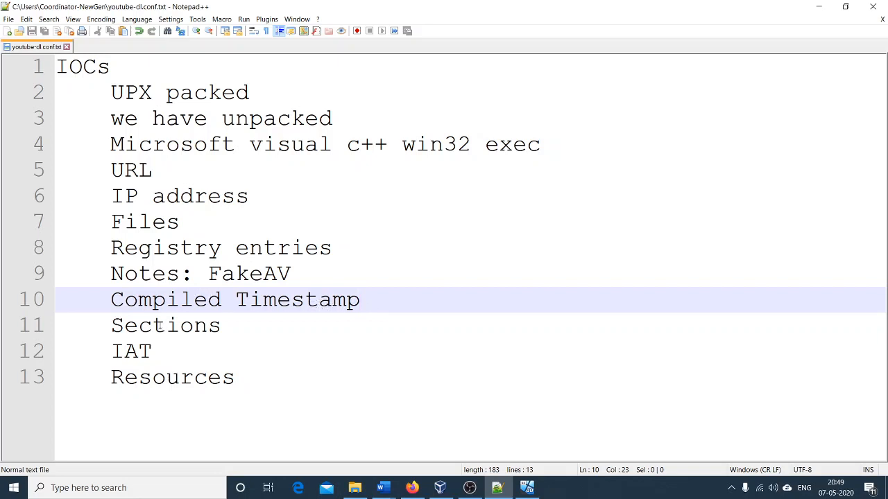
double_click(158, 325)
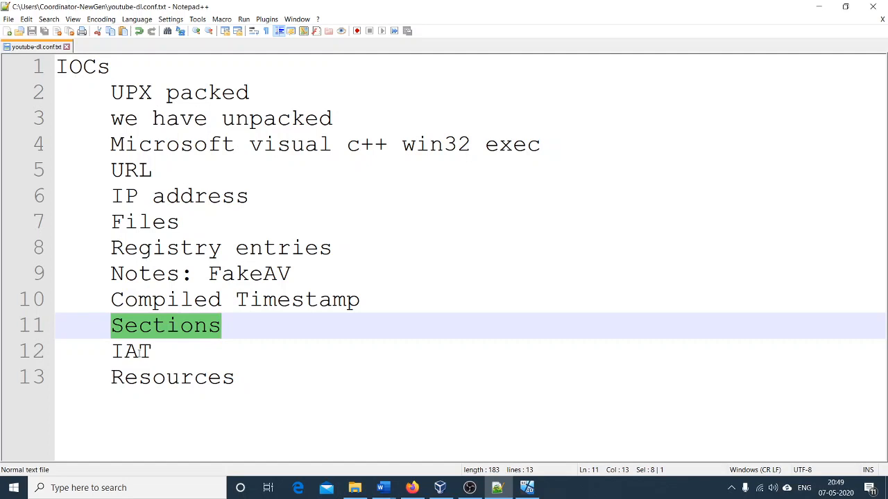
double_click(141, 351)
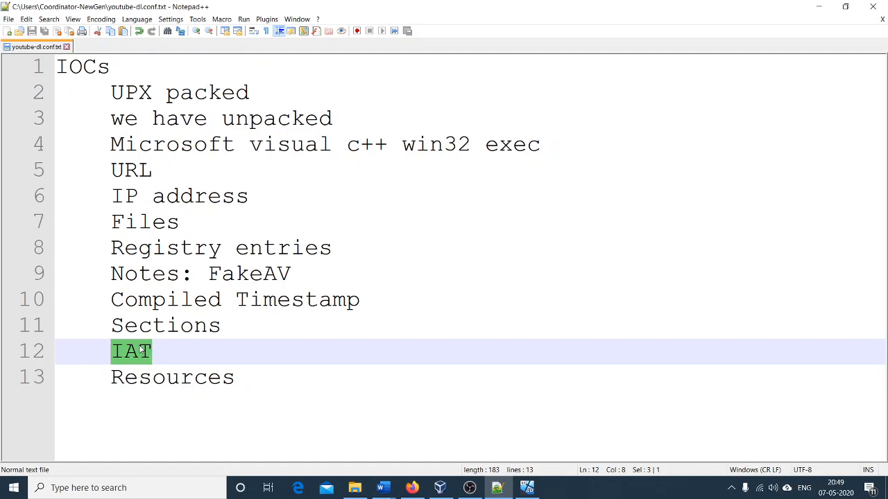
double_click(163, 380)
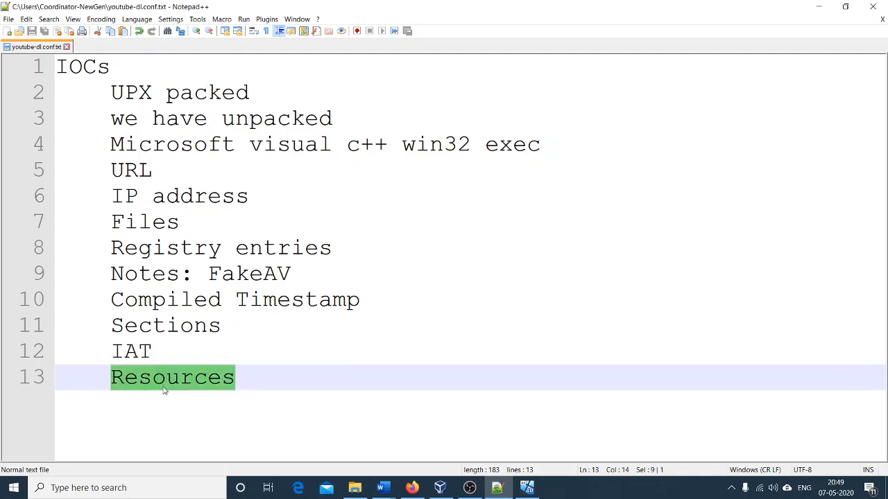